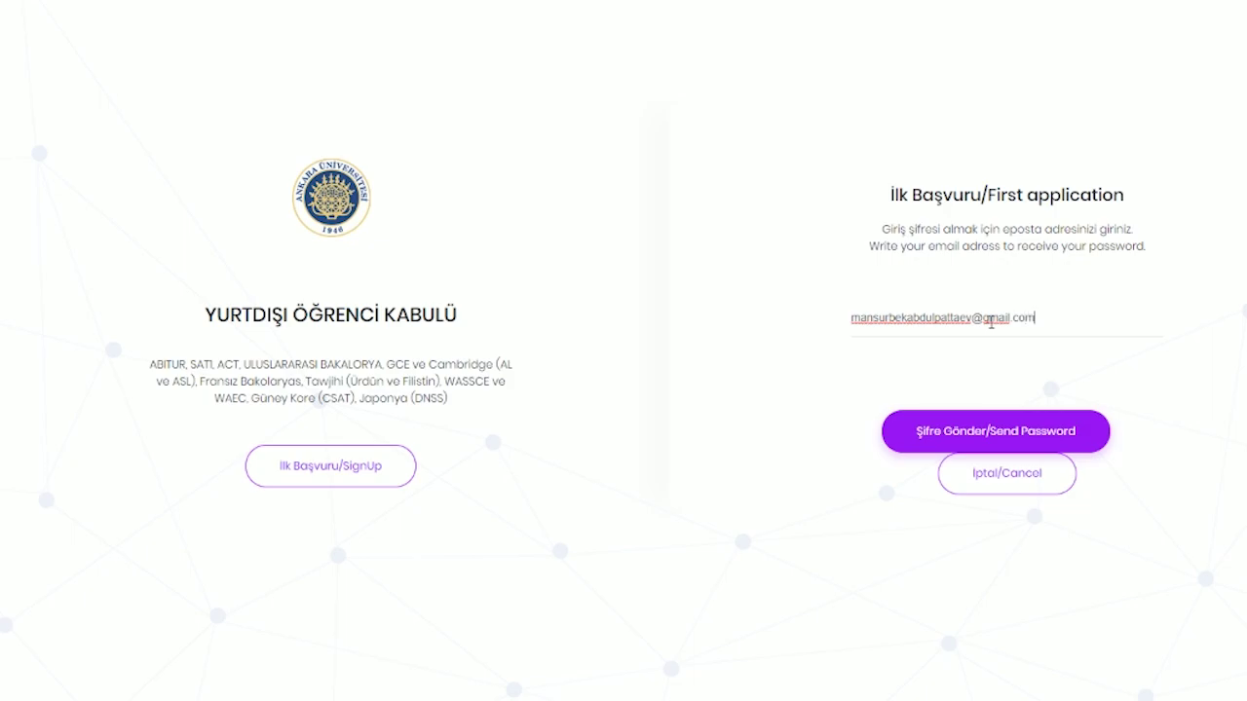
- Request a password, then log in with the saved credentials and the reCAPTCHA check
click(991, 433)
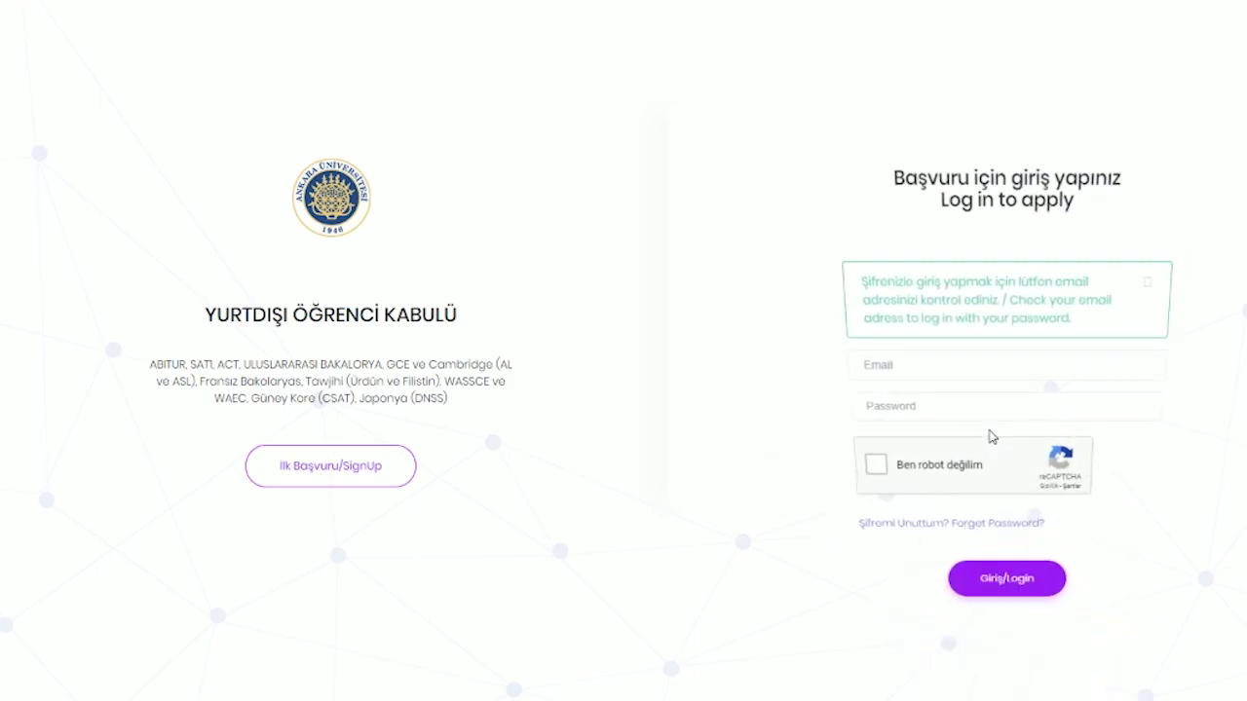
click(903, 365)
click(960, 492)
click(872, 467)
click(984, 598)
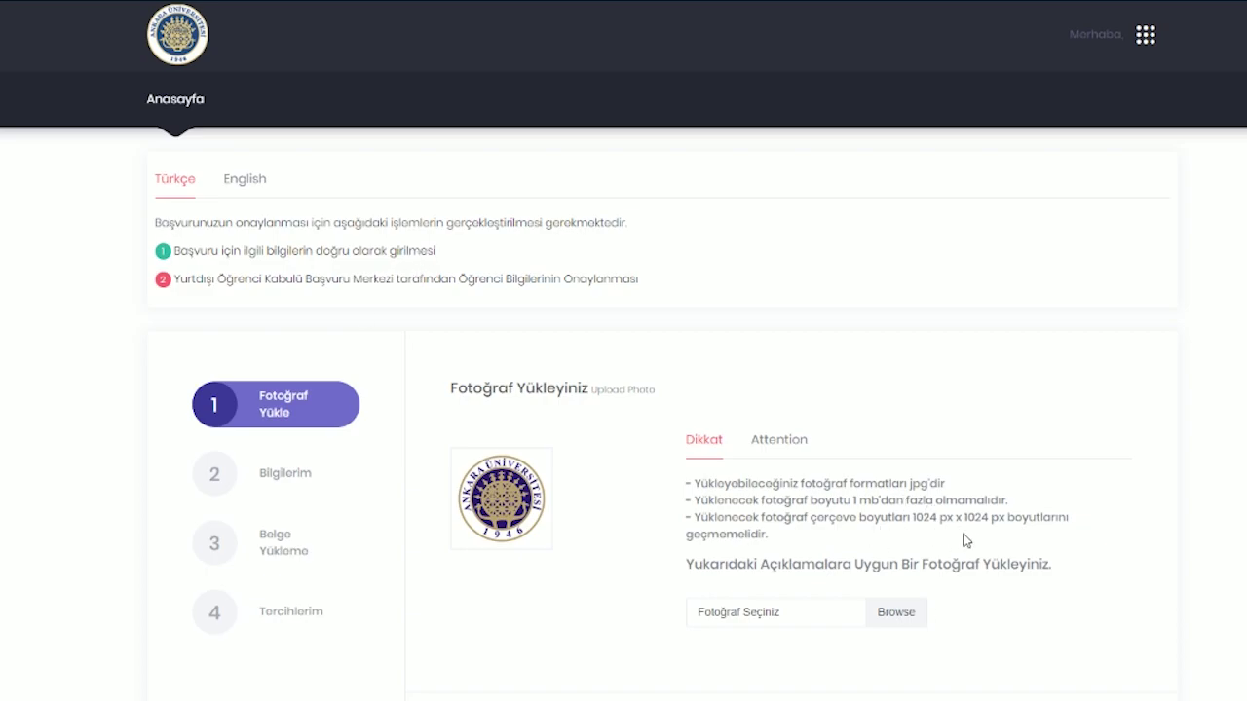
- Upload the applicant's jpg portrait photo in step 1
click(823, 616)
double_click(559, 109)
click(972, 614)
scroll(601, 567, down, 2)
scroll(601, 567, up, 2)
scroll(504, 387, down, 2)
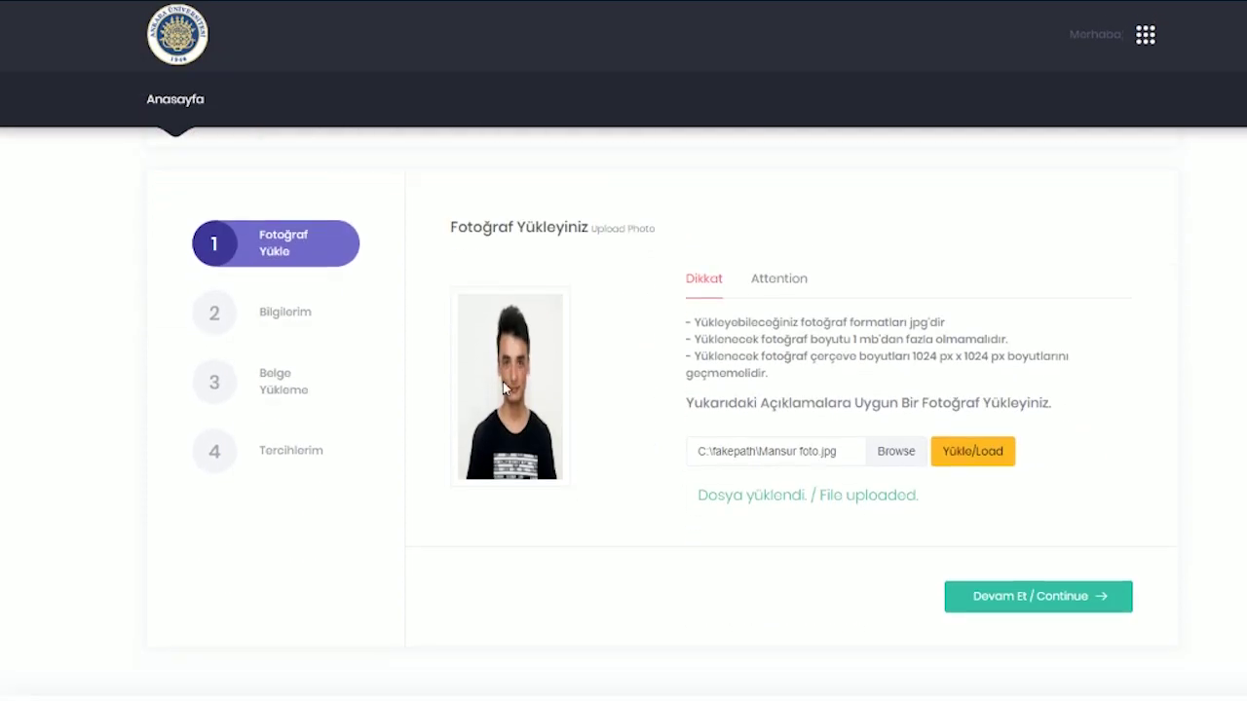
- On the Bilgilerim form, enter the applicant's first name, surname and passport number in capitals
click(1038, 598)
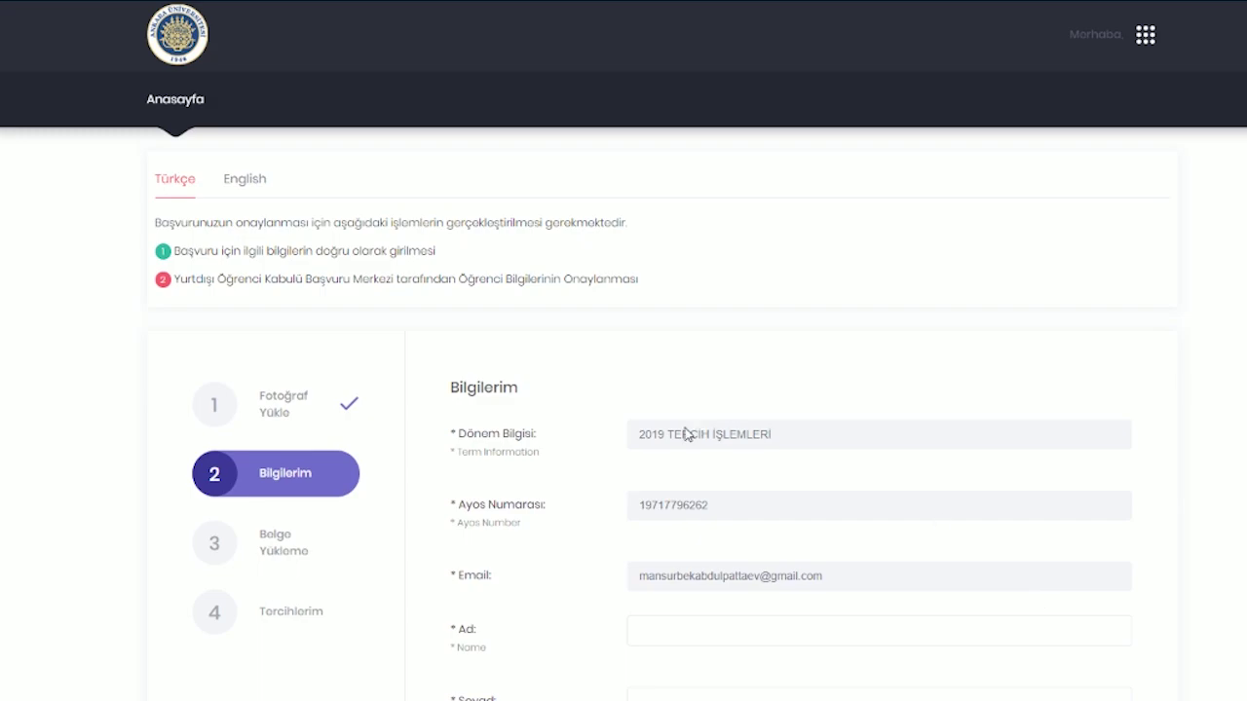
scroll(731, 390, down, 2)
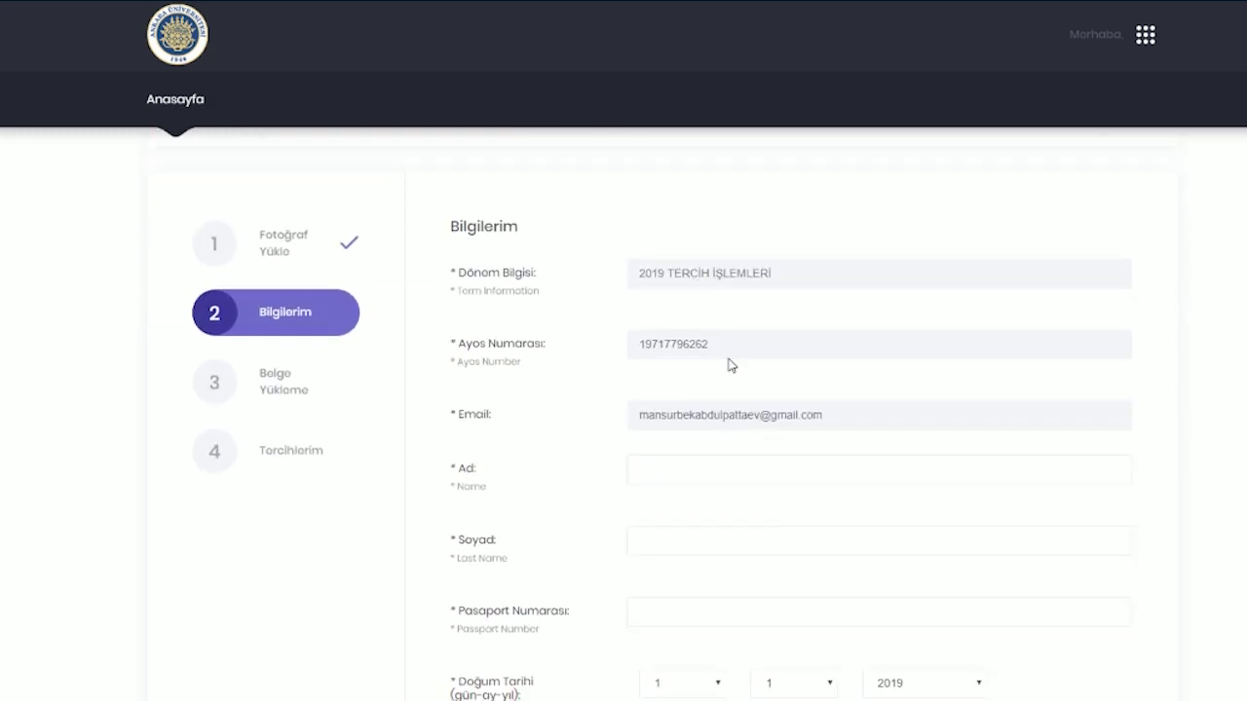
scroll(731, 364, down, 2)
click(993, 310)
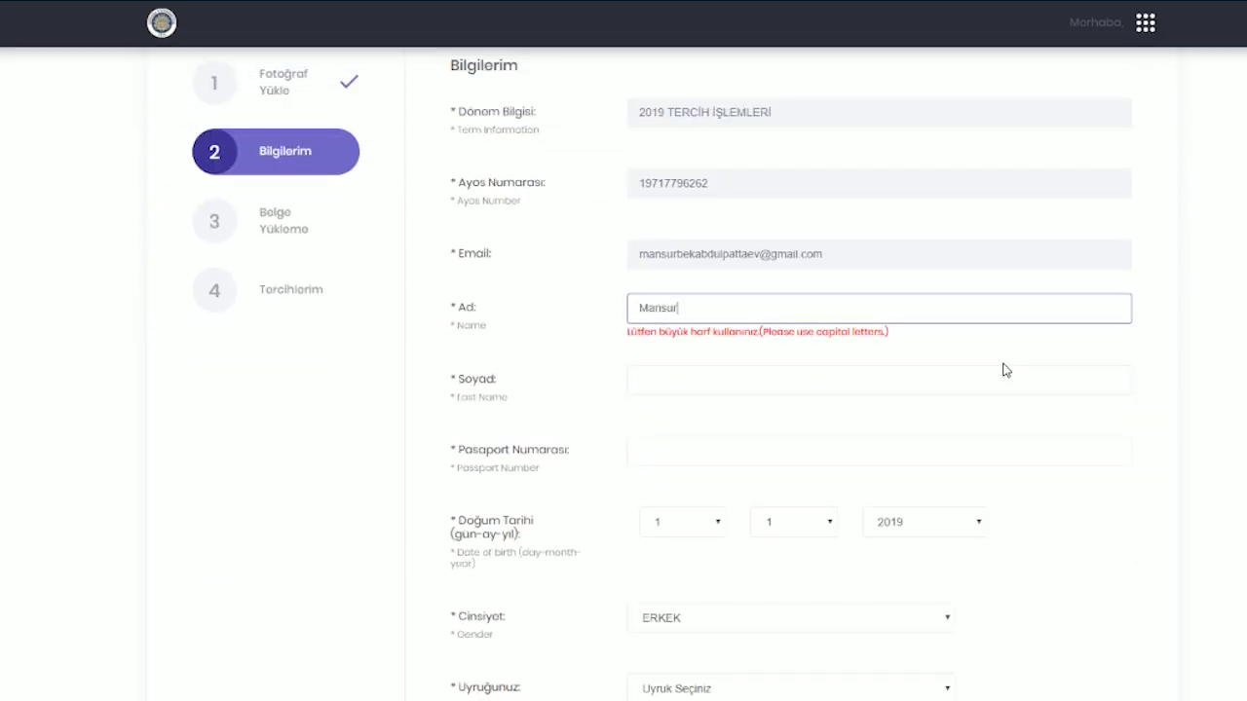
key(Tab)
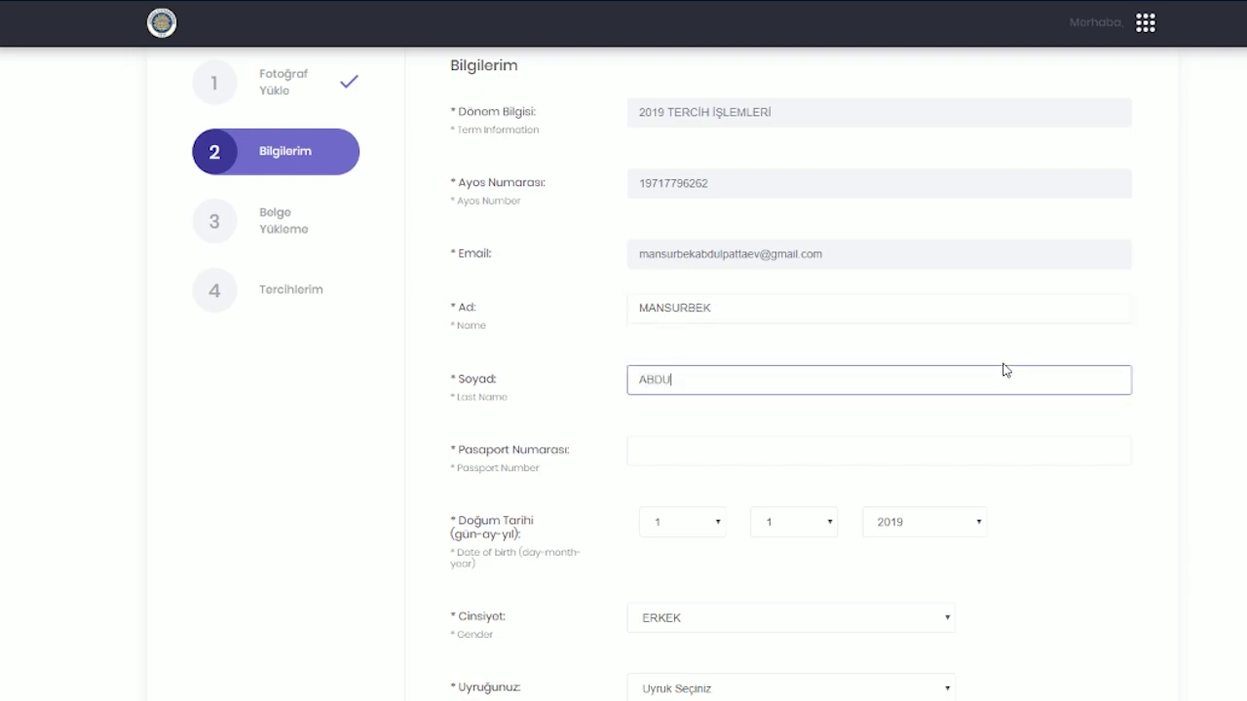
key(Tab)
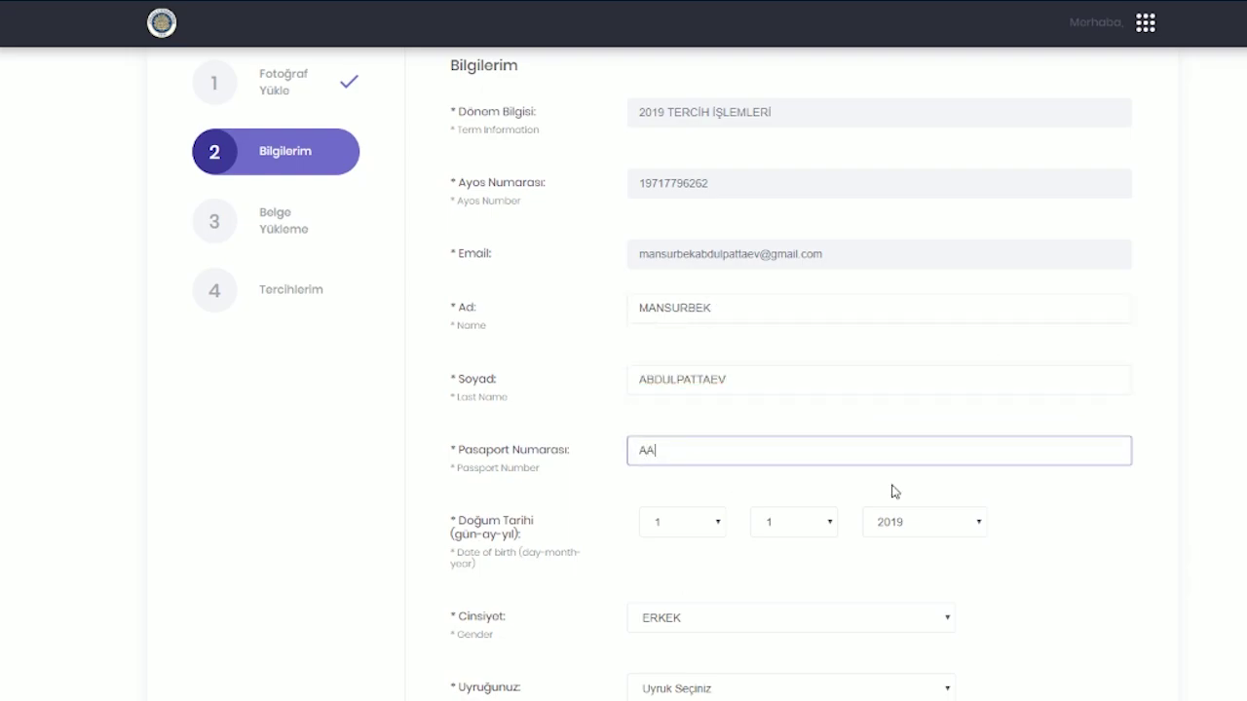
click(702, 526)
scroll(735, 467, down, 3)
click(682, 444)
click(793, 526)
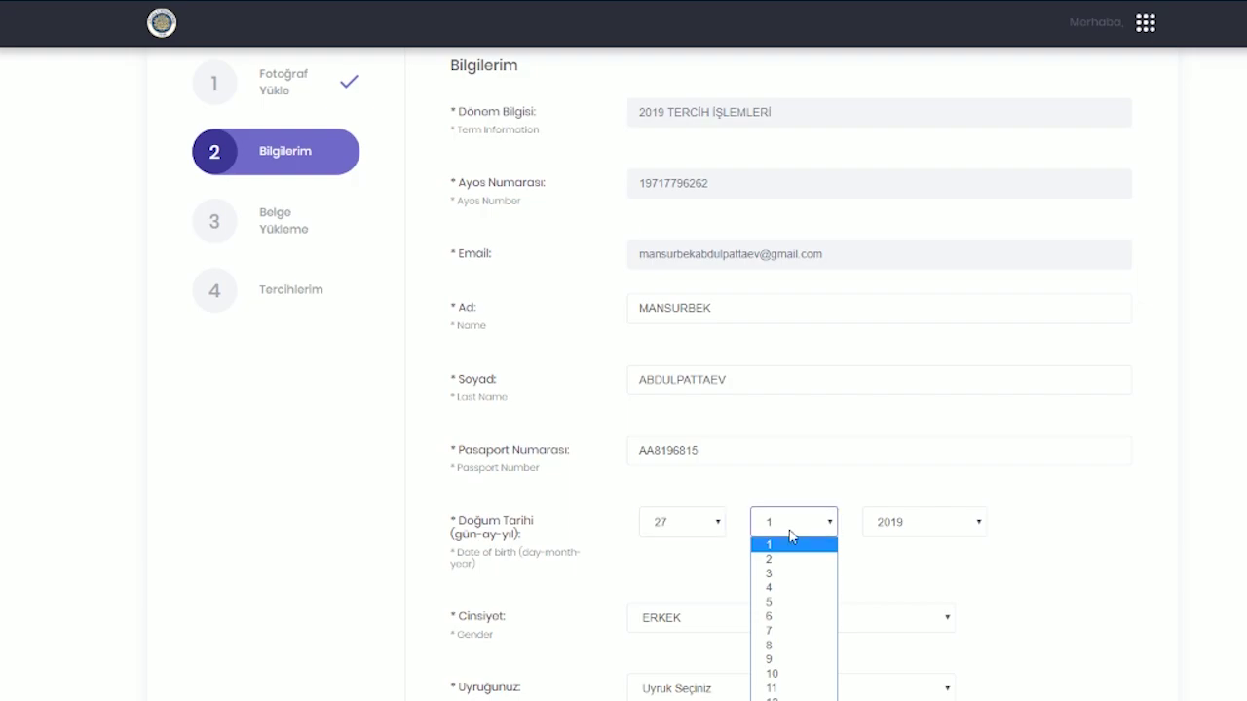
click(780, 605)
click(959, 524)
scroll(979, 292, down, 3)
click(896, 455)
scroll(247, 520, down, 3)
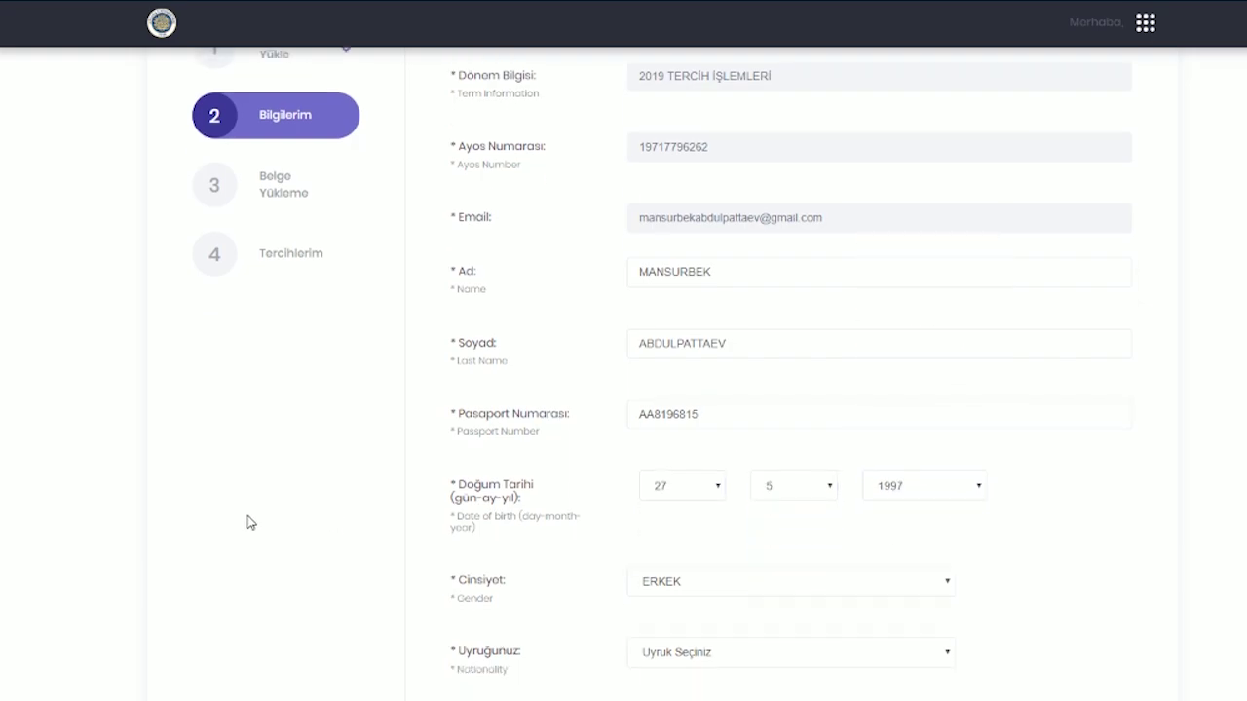
- Set the nationality to Özbekistan
click(735, 447)
scroll(726, 361, down, 10)
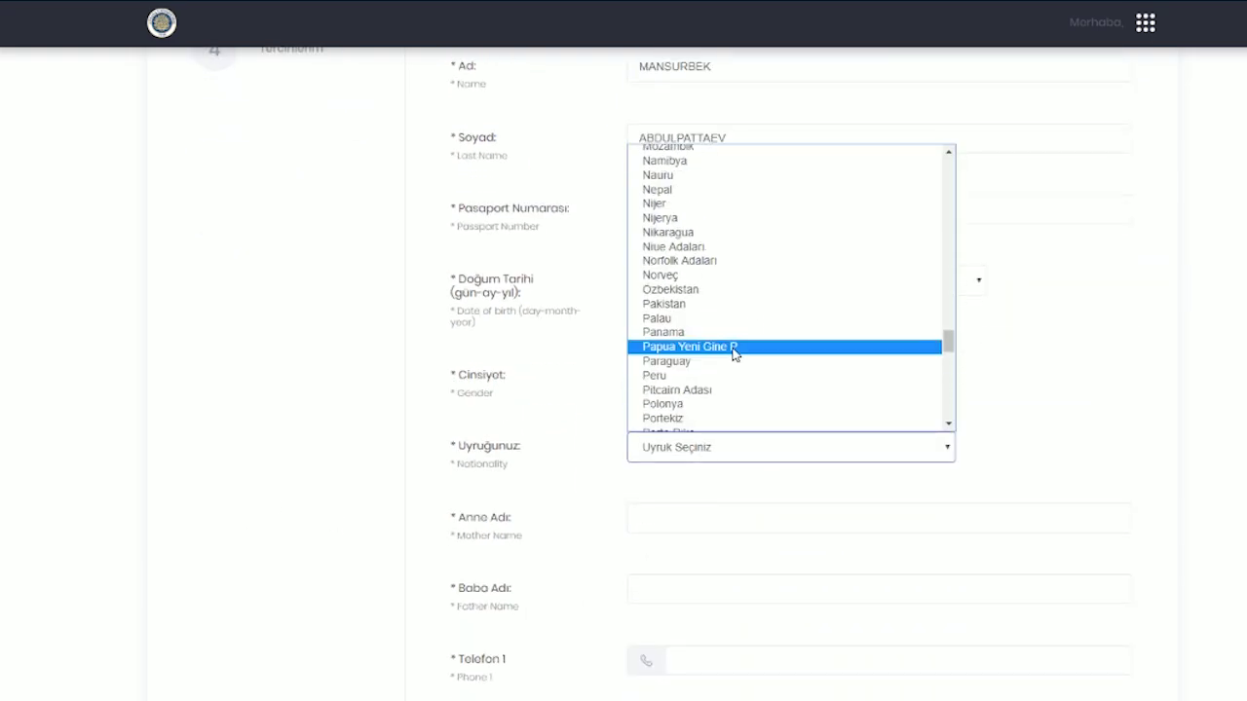
click(686, 282)
scroll(668, 429, down, 1)
- Look through the scanned JPG documents folder, then return to the application form
mouse_move(442, 700)
click(535, 672)
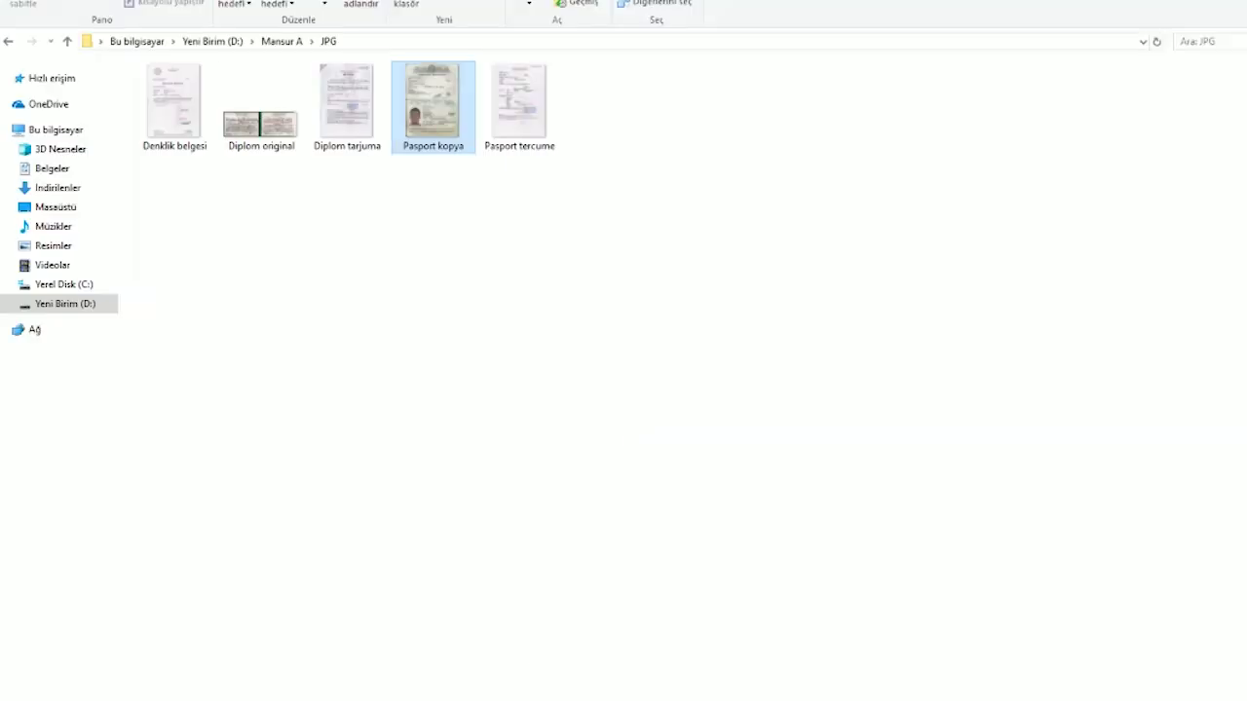
click(67, 41)
key(alt+Tab)
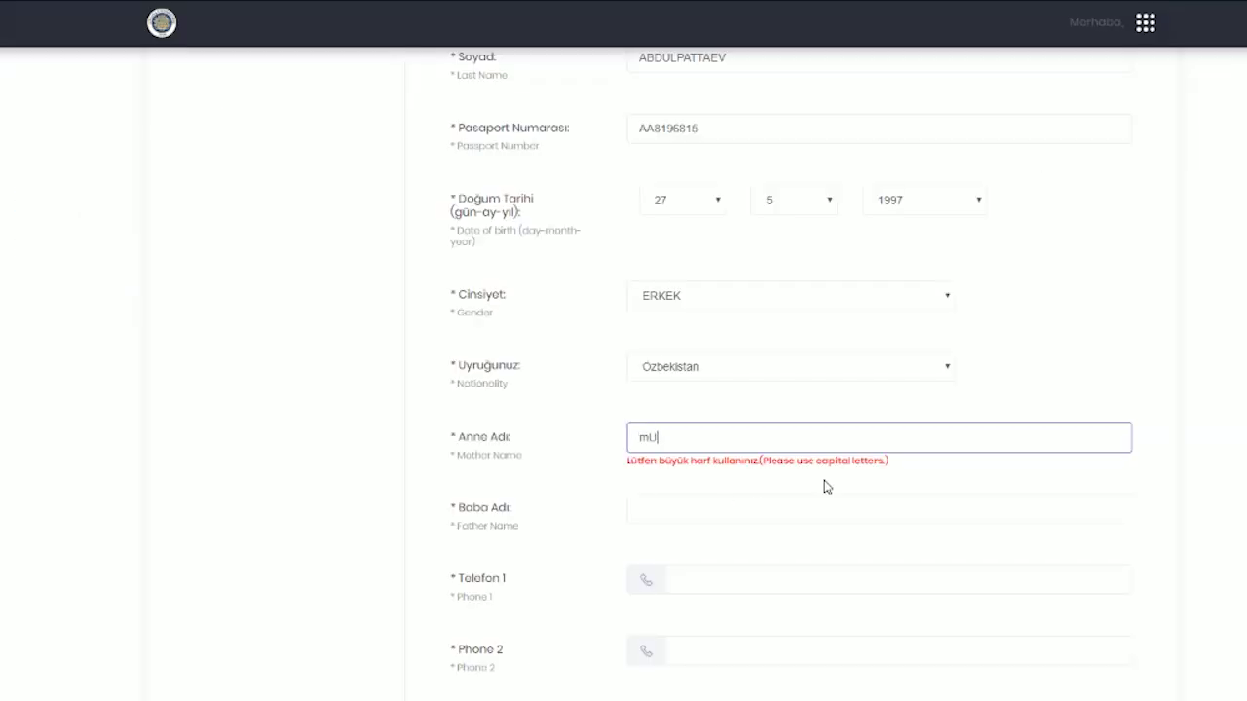
- Enter the mother's and father's names and the first phone number
click(721, 514)
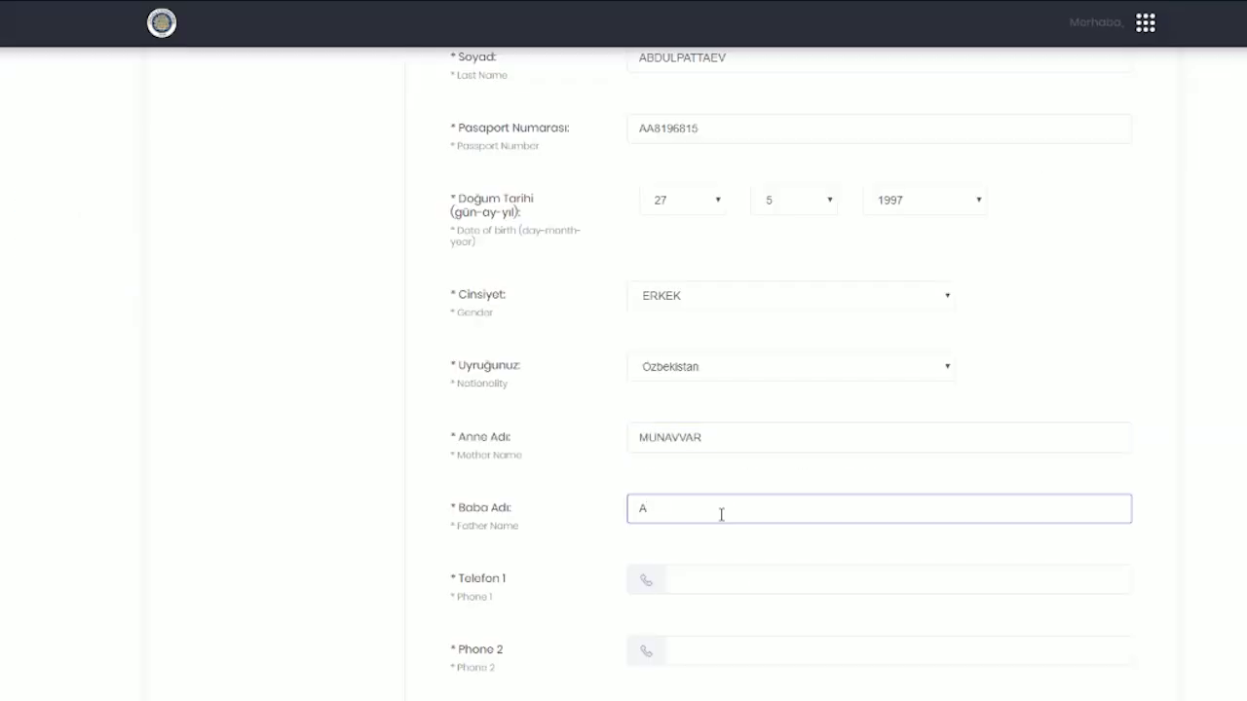
scroll(721, 514, down, 2)
click(748, 418)
click(303, 504)
- Enter the applicant's postal address and submit the information step
scroll(487, 438, down, 3)
click(680, 320)
text(ILAR ISTANBUL)
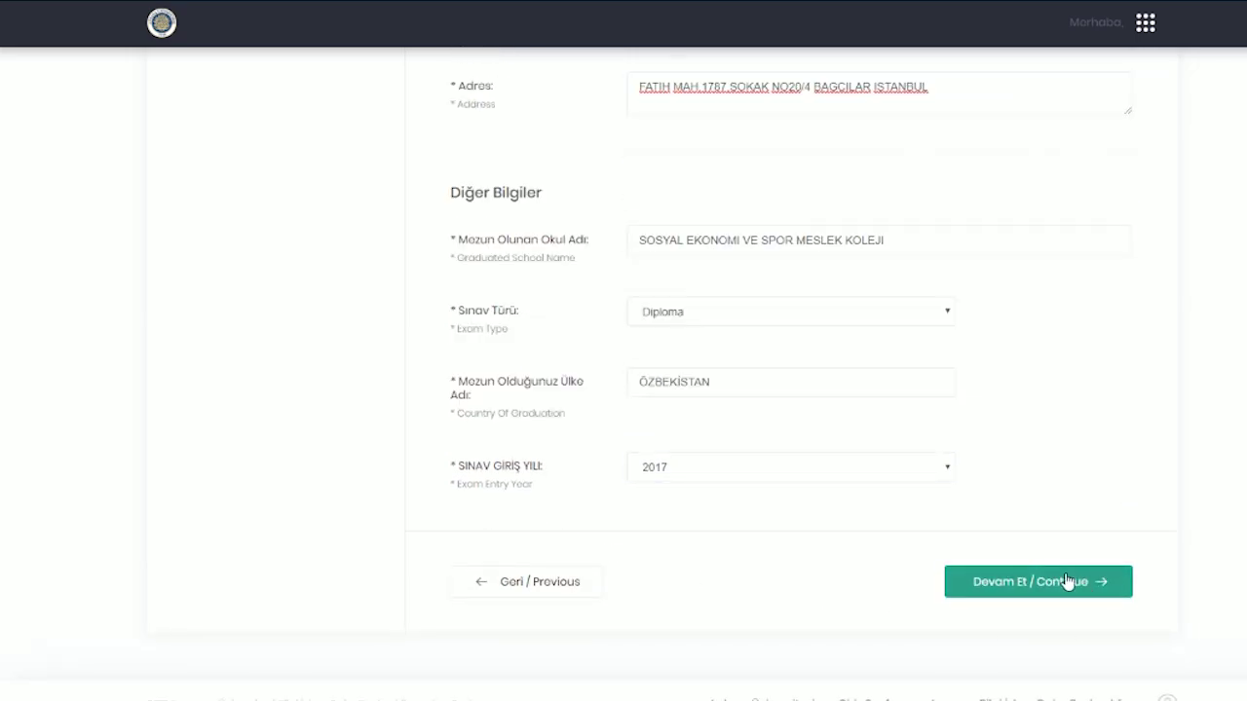
click(1068, 582)
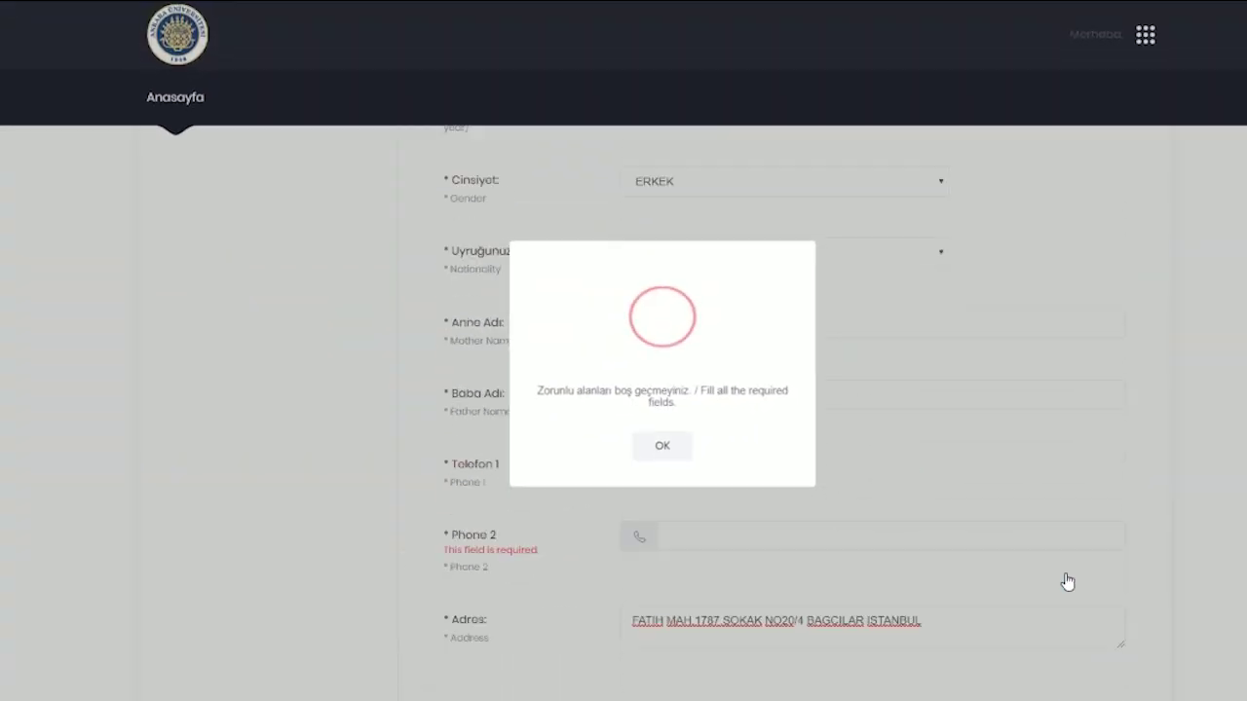
- Dismiss the required-fields error and enter the applicant's phone number in the Phone 2 field
click(669, 449)
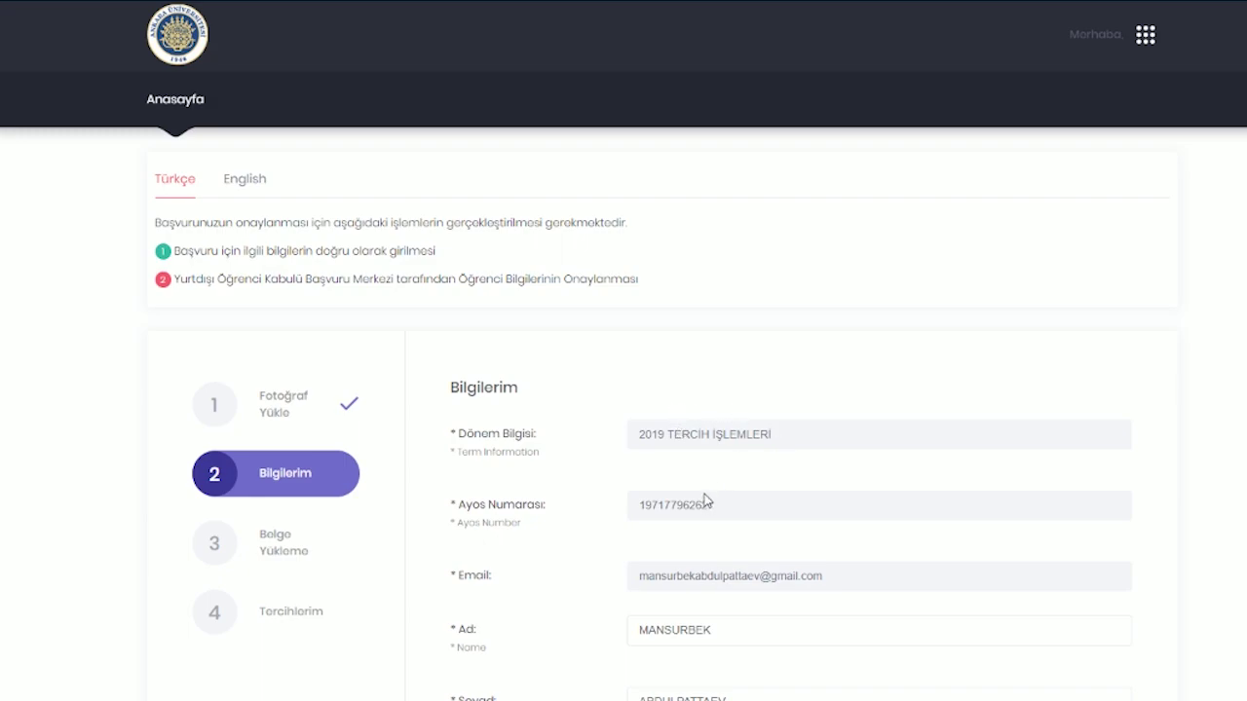
scroll(706, 498, down, 2)
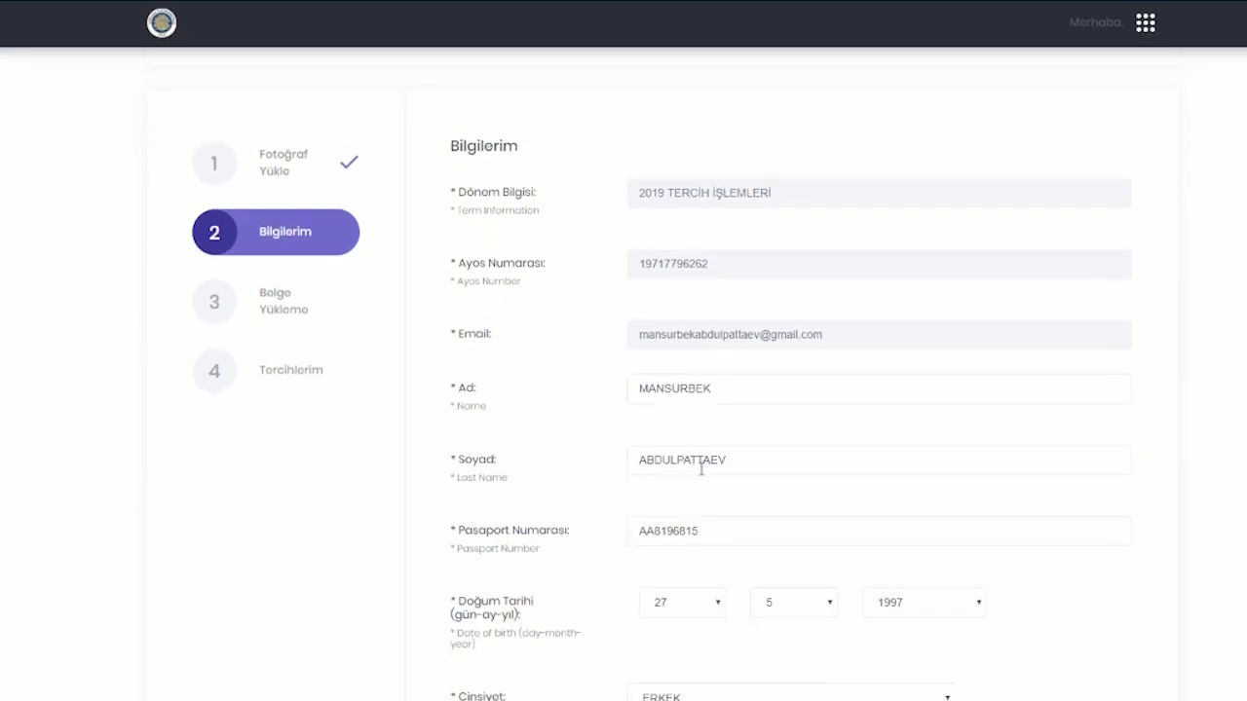
scroll(704, 472, down, 4)
scroll(709, 474, down, 4)
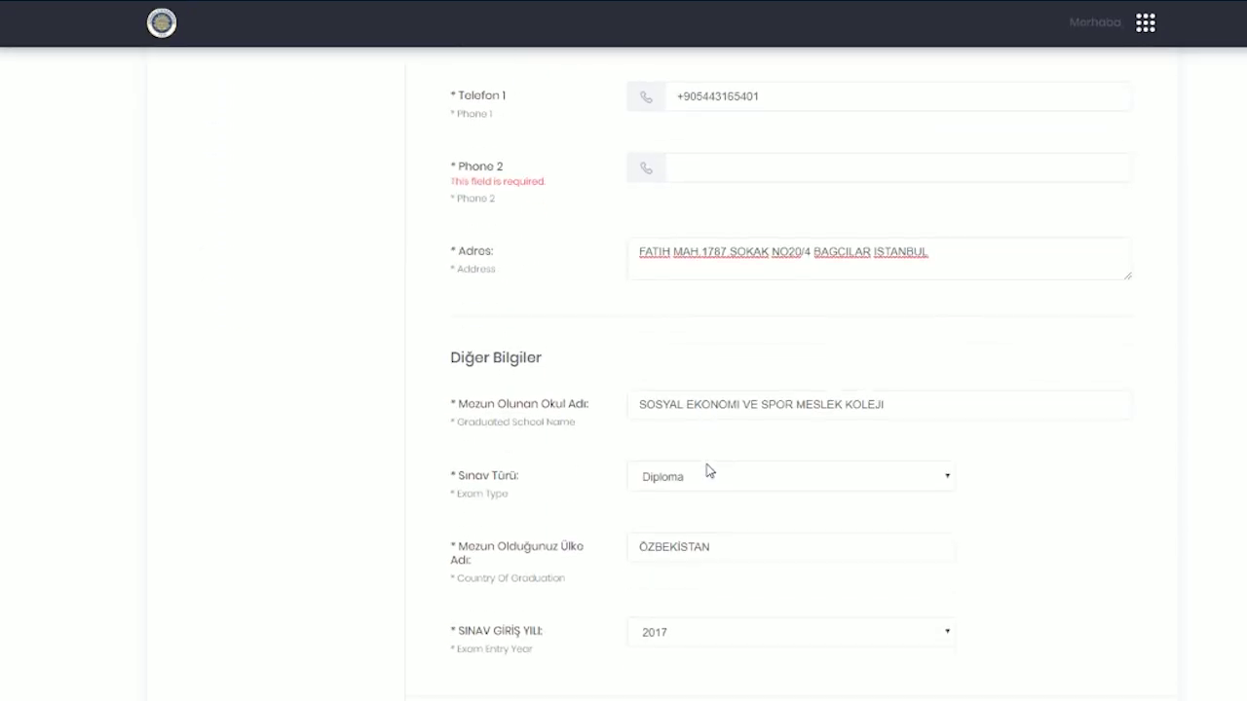
scroll(707, 469, up, 2)
click(714, 321)
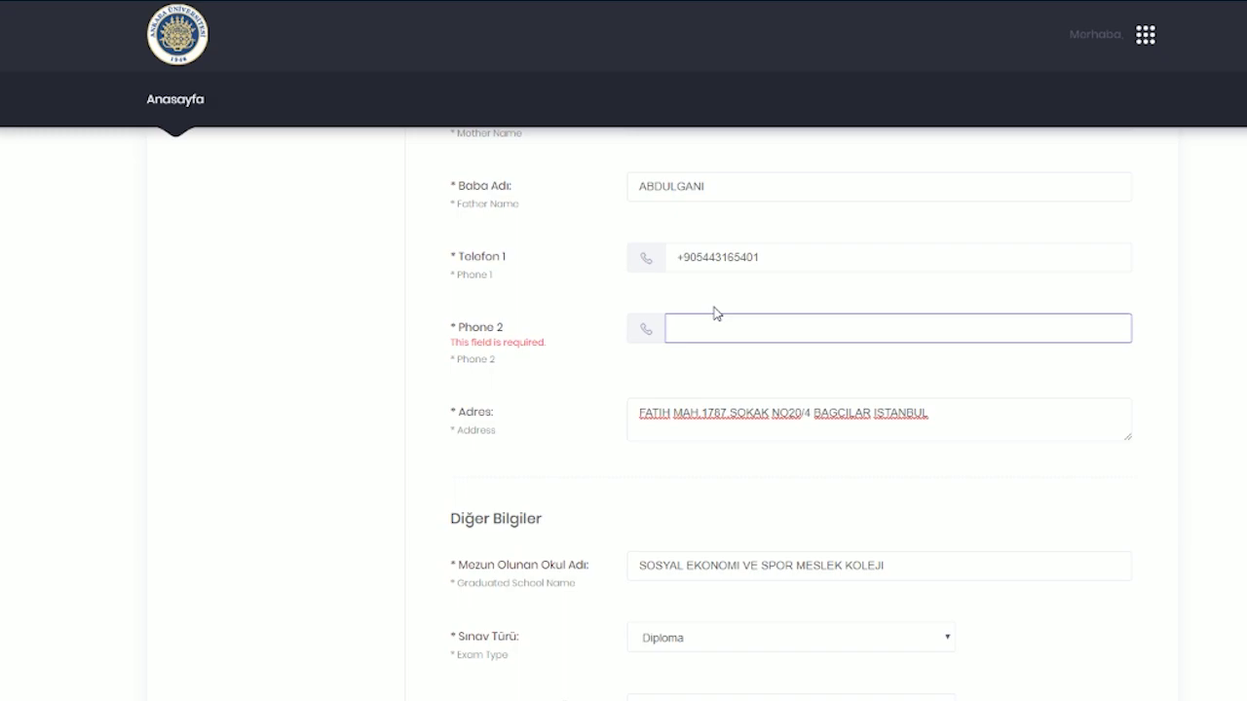
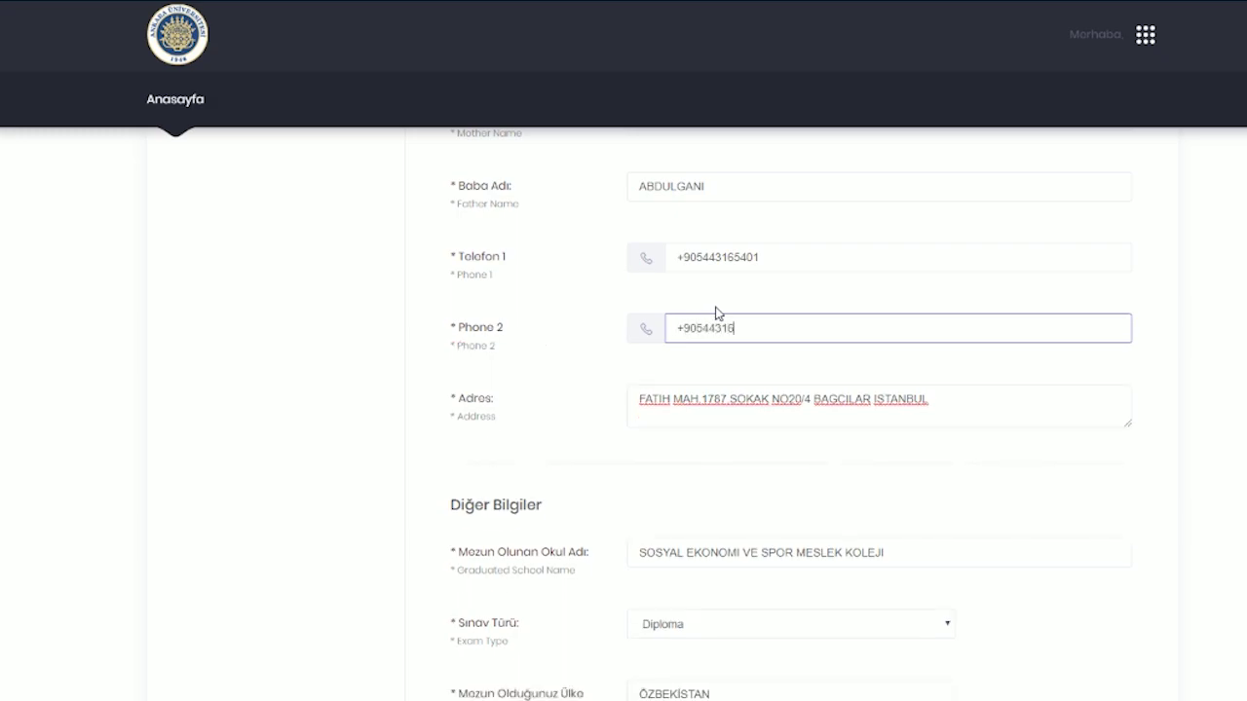
click(343, 517)
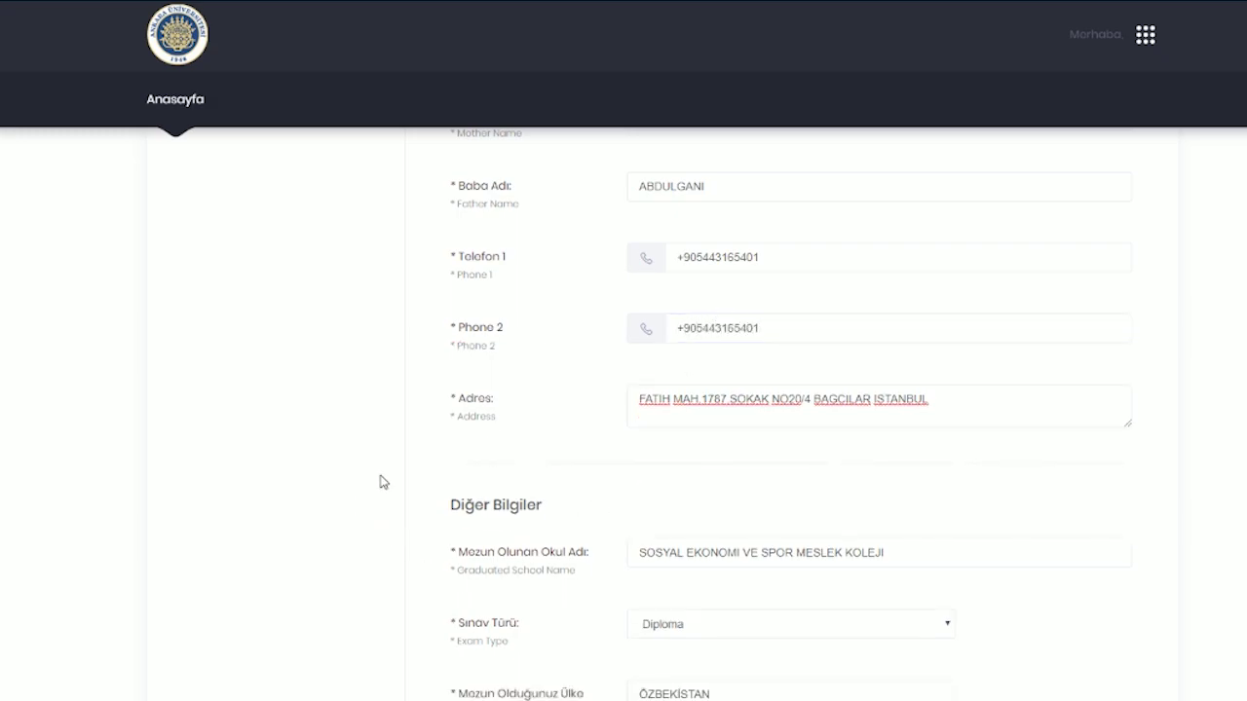
scroll(513, 481, down, 3)
- Go to the Belge Yükleme step and set the first document's type to Diploma
click(1044, 581)
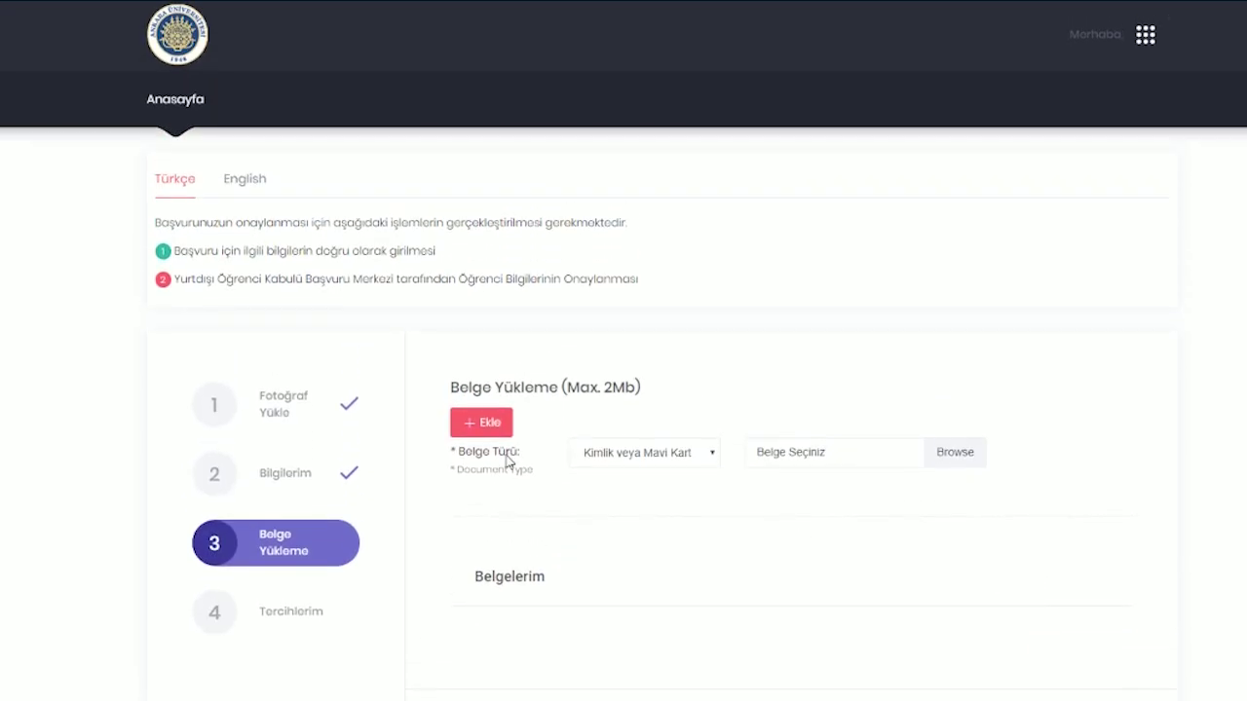
click(706, 460)
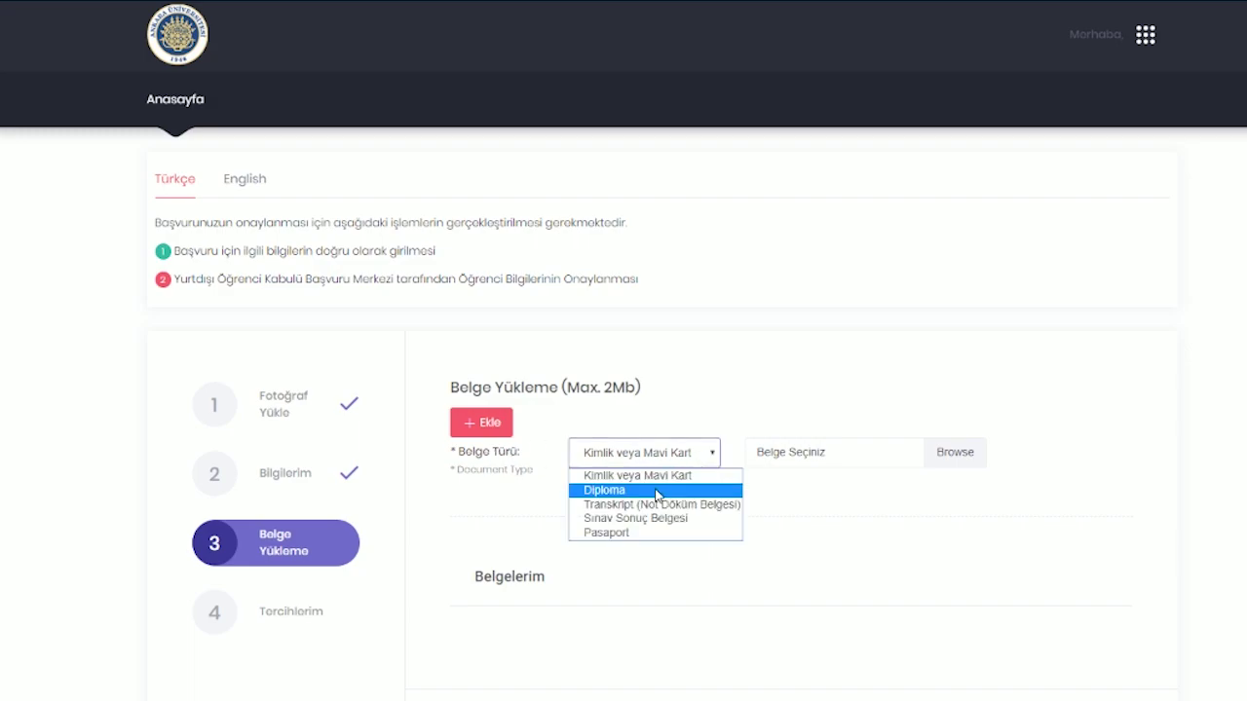
click(658, 479)
click(710, 453)
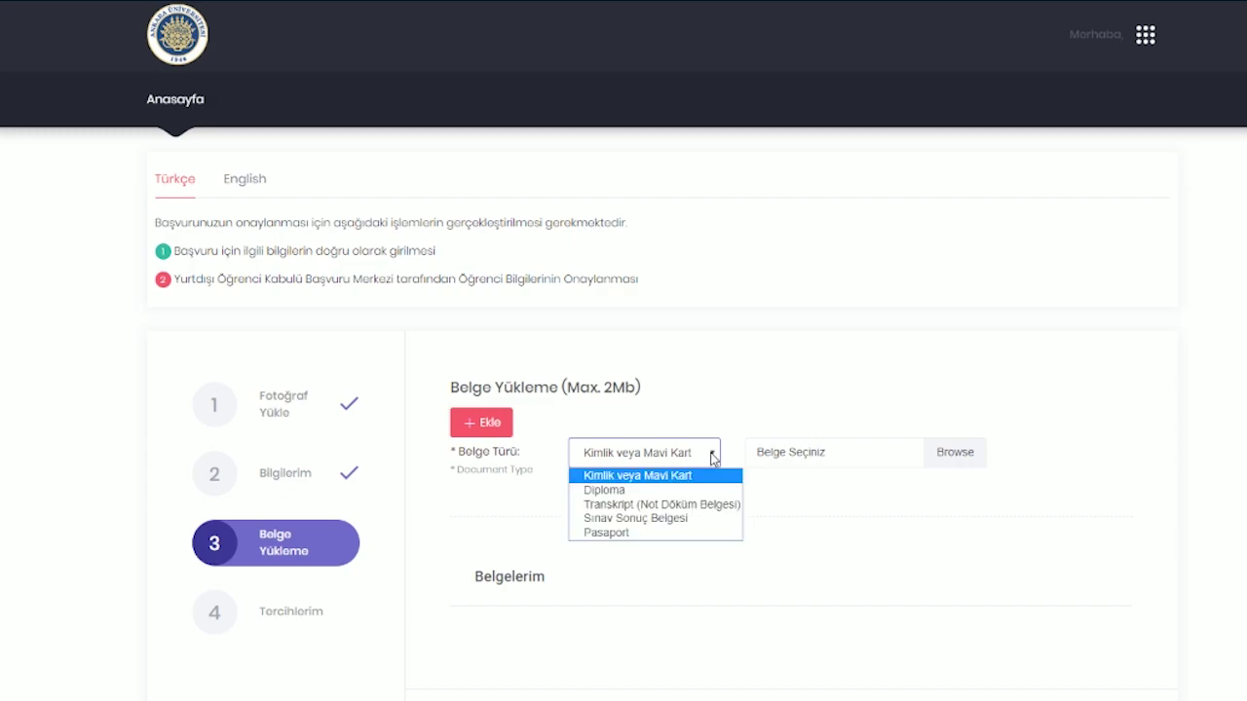
click(669, 489)
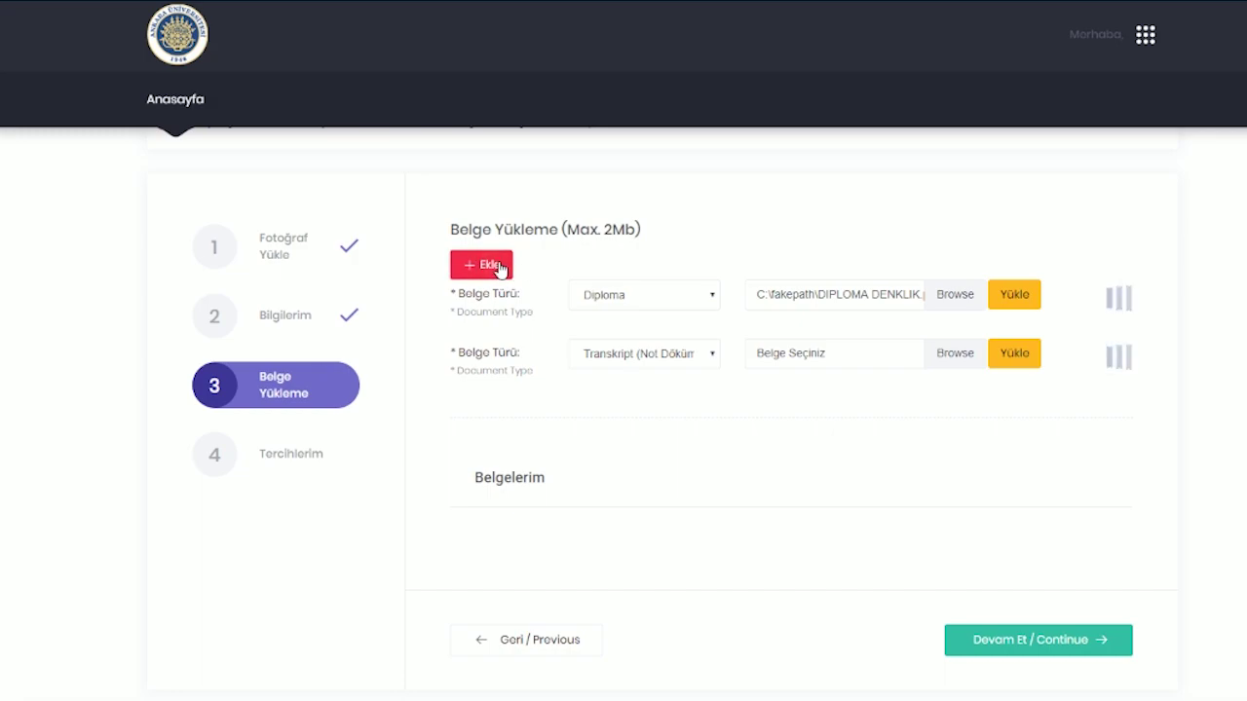
- Continue from document upload to the Tercihlerim preferences step
scroll(695, 334, down, 1)
scroll(691, 334, up, 2)
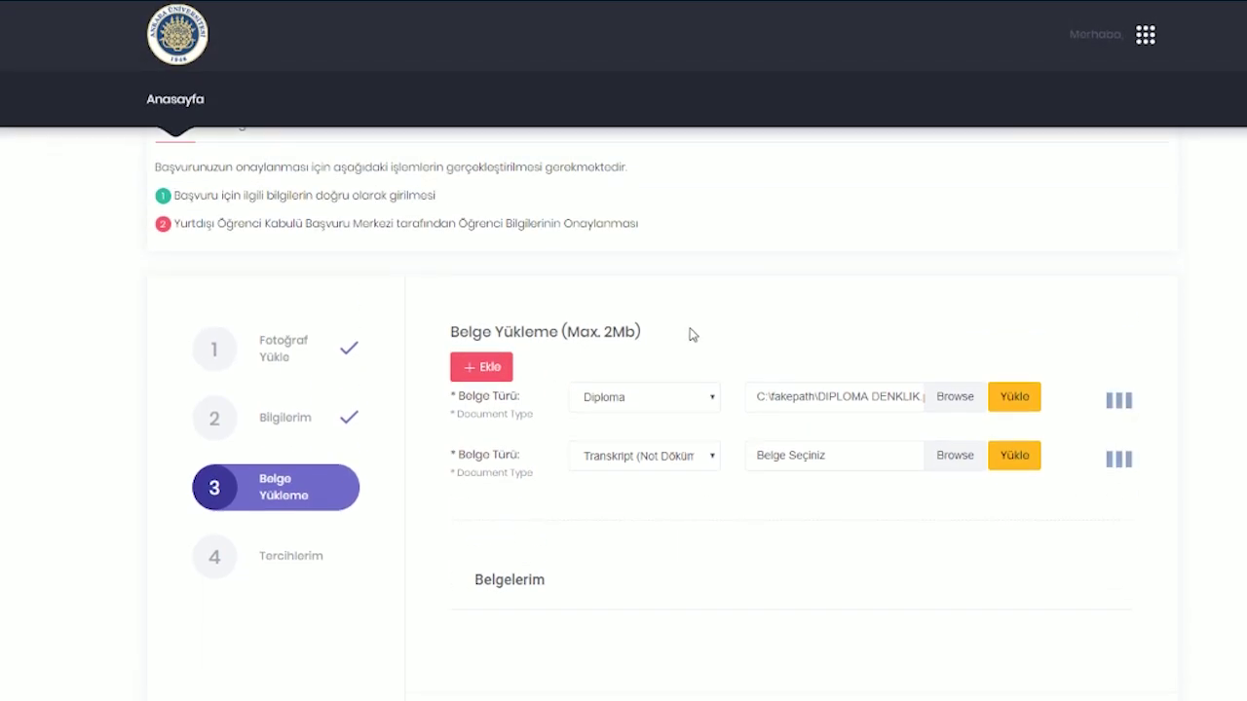
scroll(690, 334, down, 2)
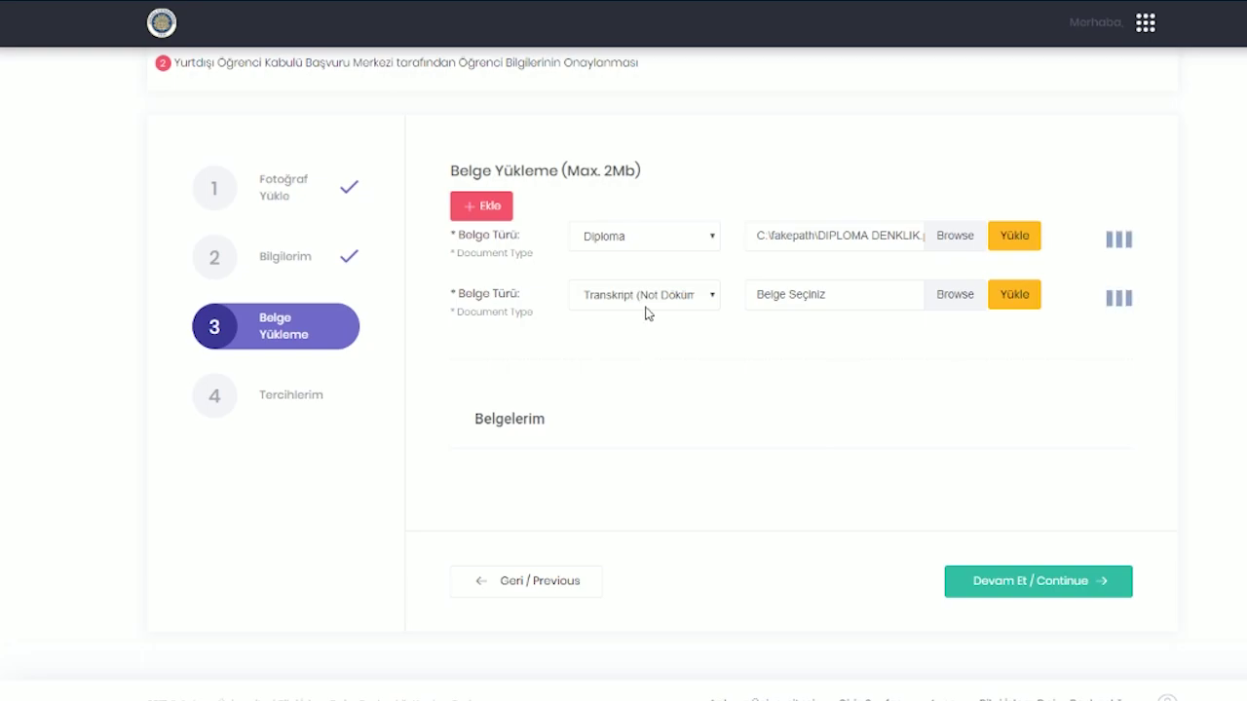
click(1035, 583)
click(259, 541)
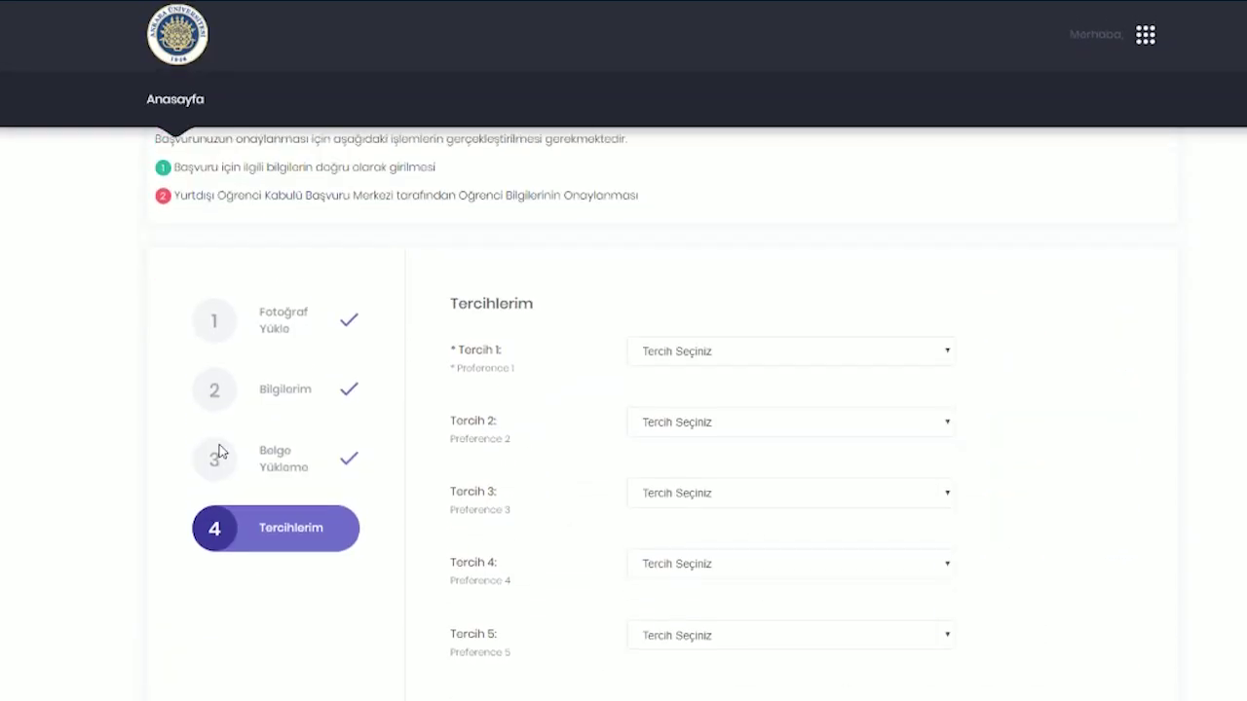
- Look over the Tercih 1 choices, then return to step 3, Belge Yükleme
click(799, 434)
scroll(874, 269, down, 5)
scroll(874, 269, down, 15)
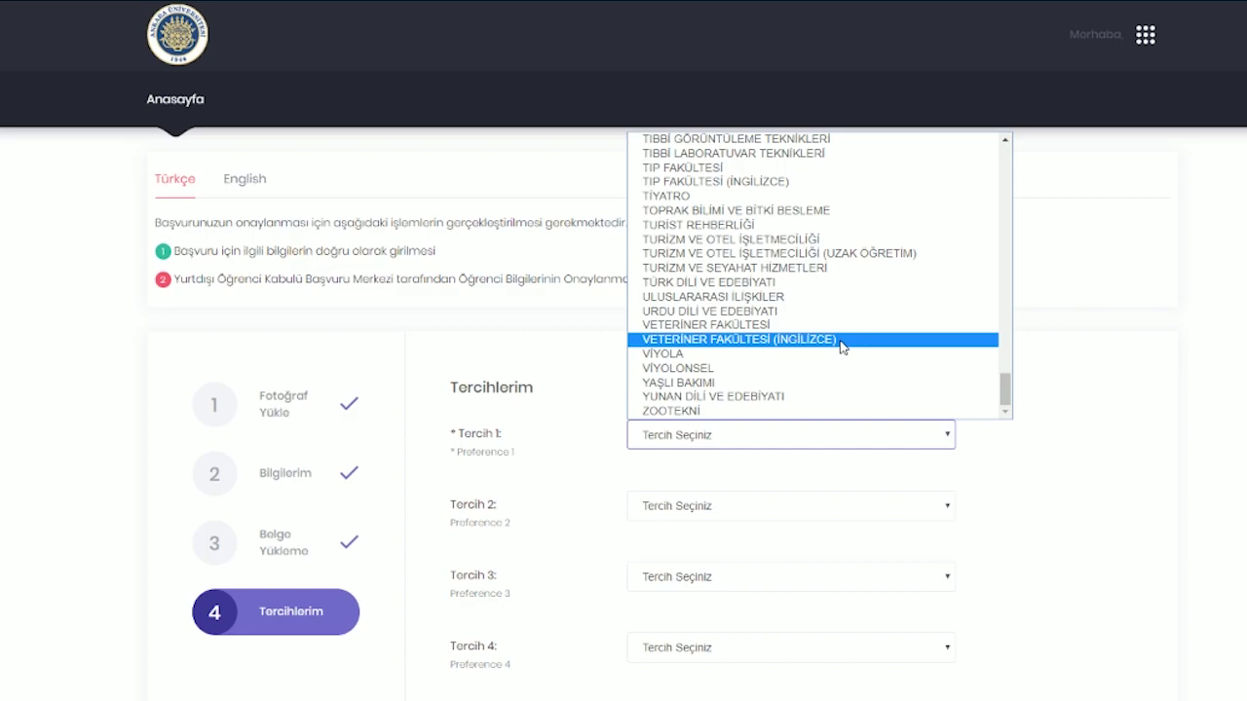
scroll(1007, 137, up, 15)
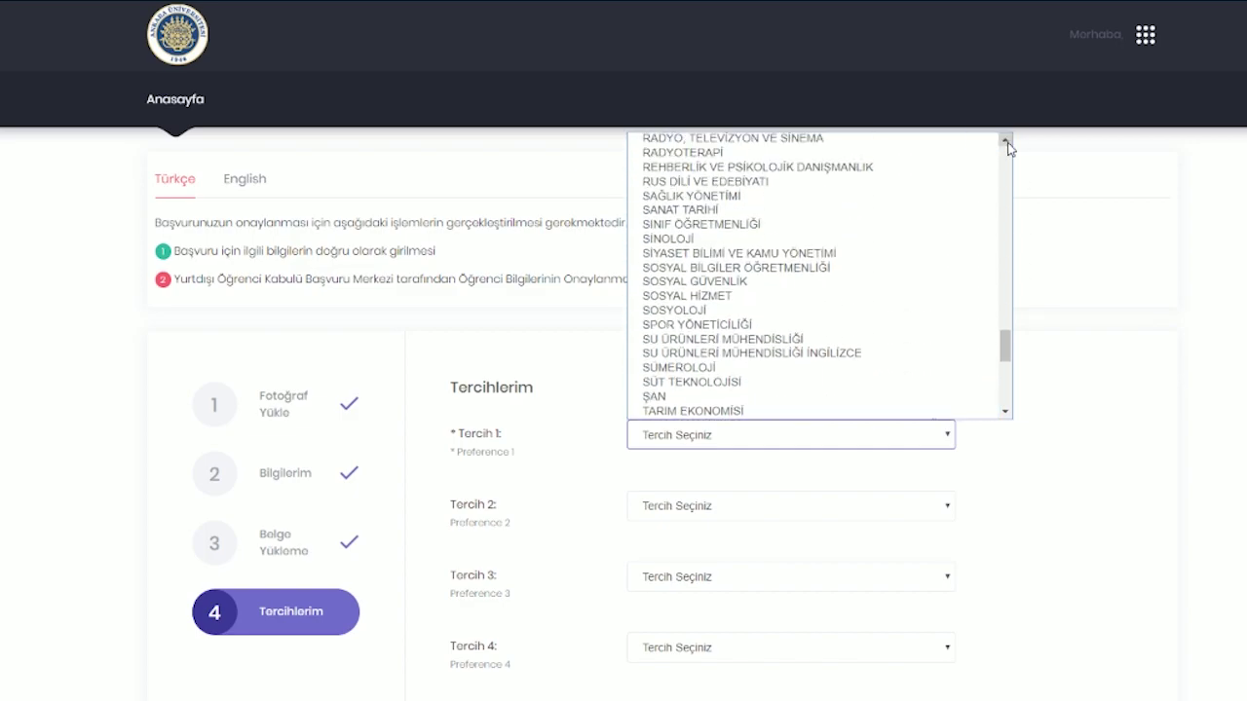
scroll(1007, 146, up, 5)
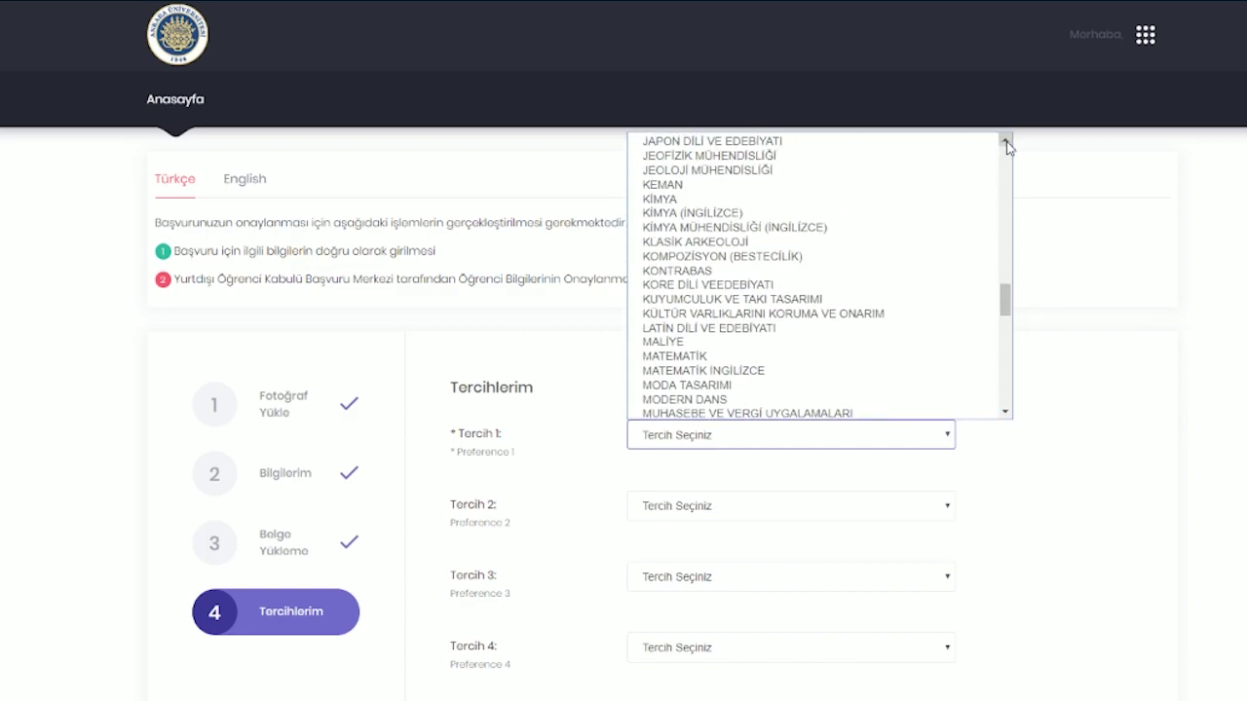
click(184, 543)
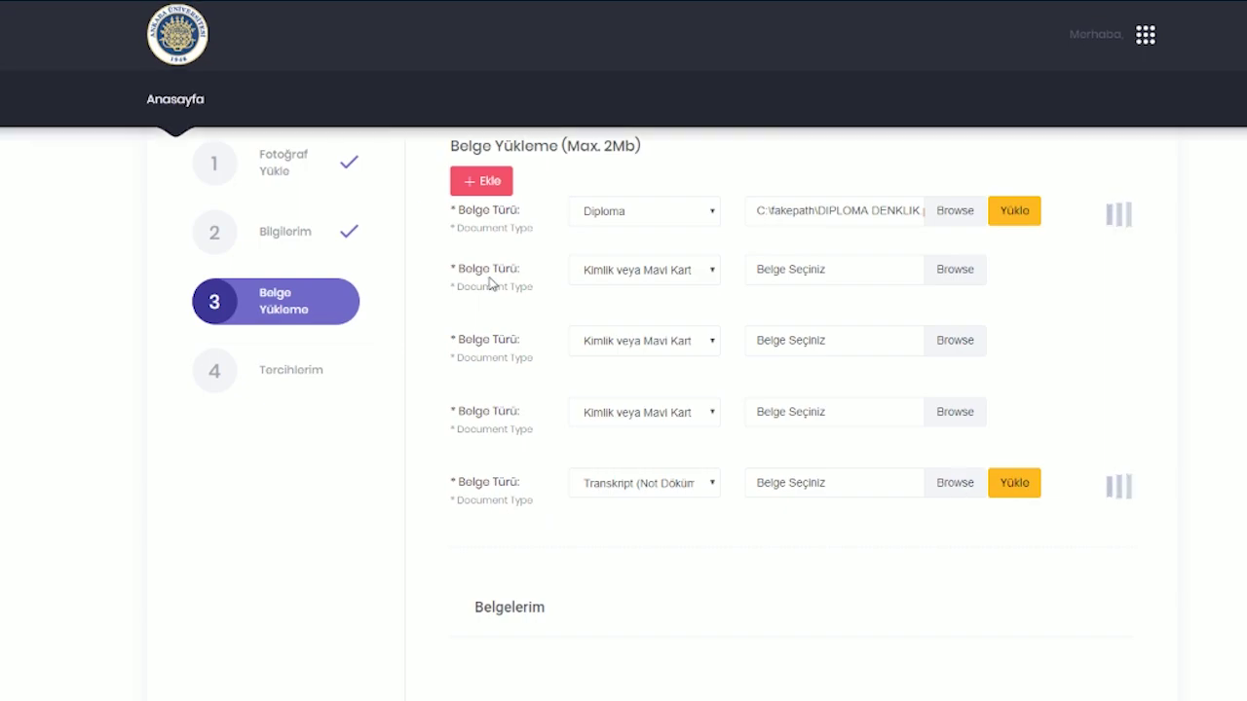
- Start choosing a file for the second document row, then cancel the file picker
click(213, 371)
scroll(490, 403, down, 3)
click(758, 485)
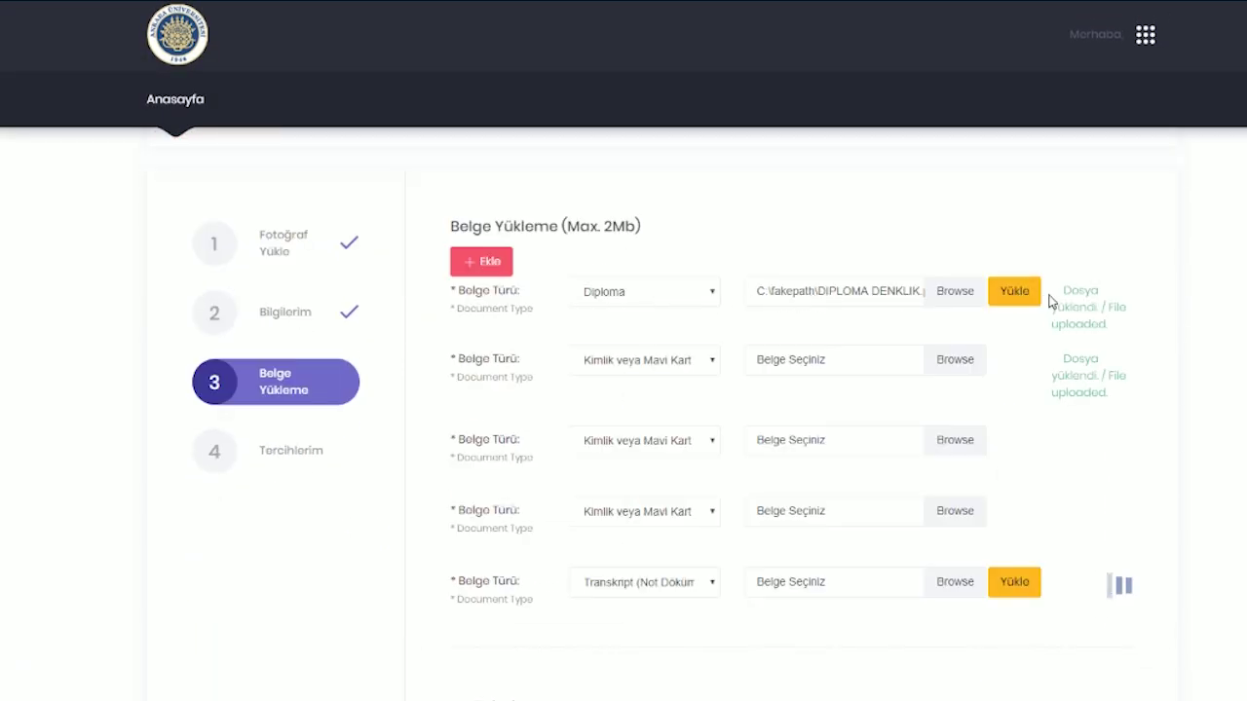
click(945, 361)
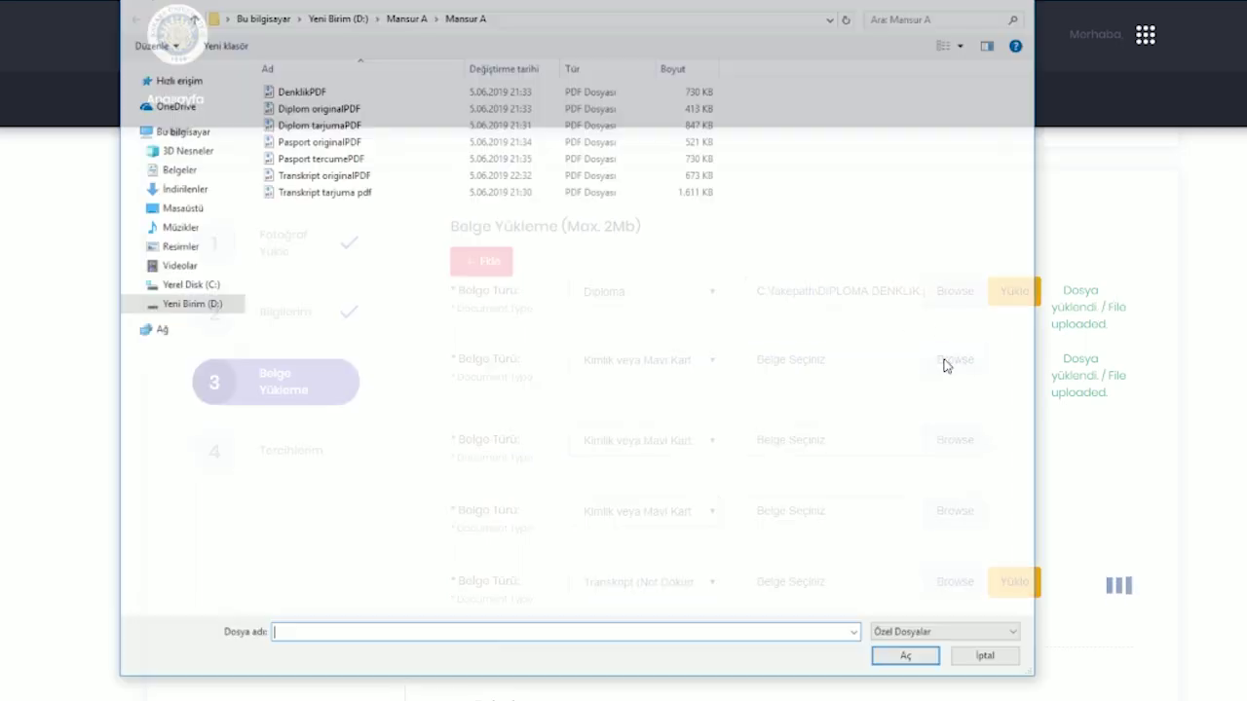
click(977, 667)
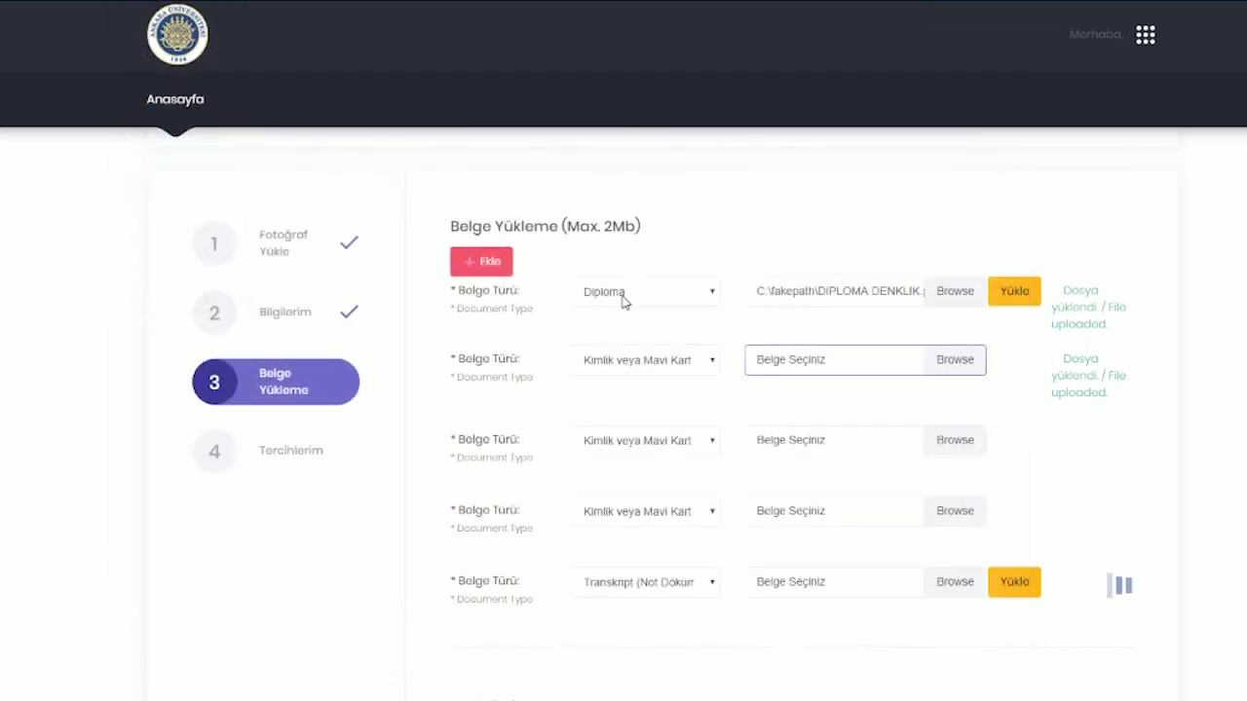
- Set the second document's type to Transkript and upload 'Transkript tarjuma pdf'
click(704, 364)
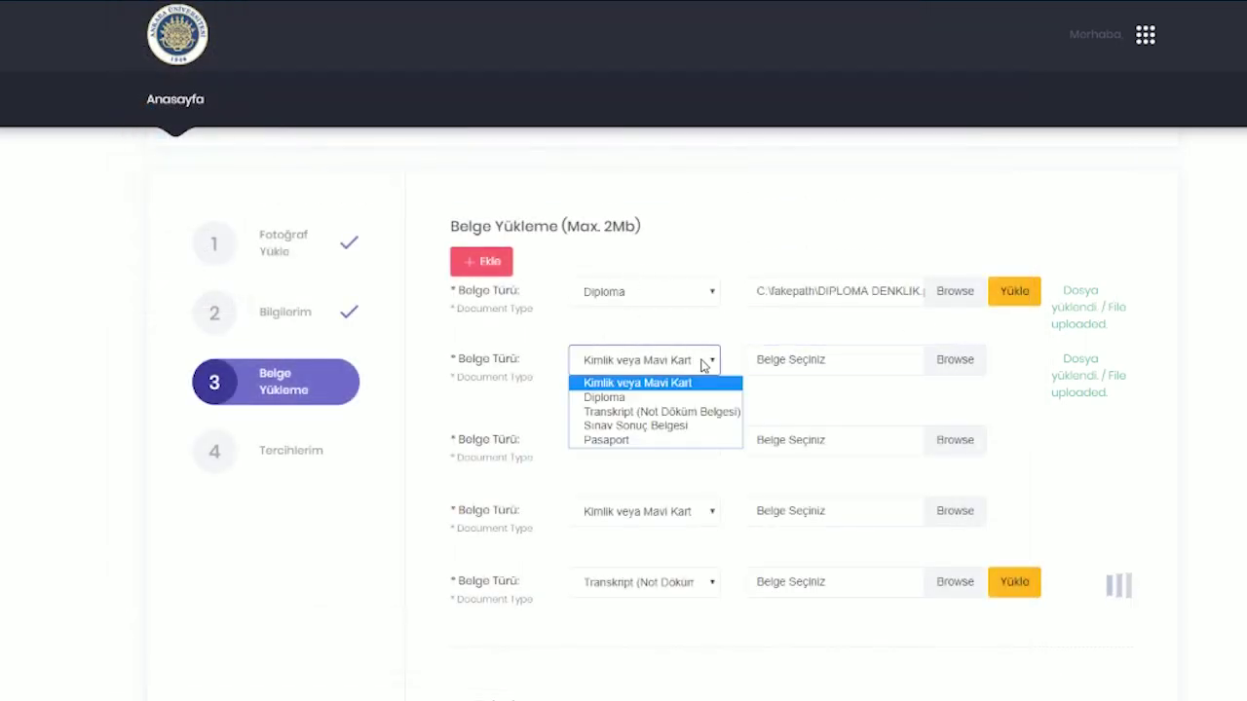
click(653, 413)
click(954, 360)
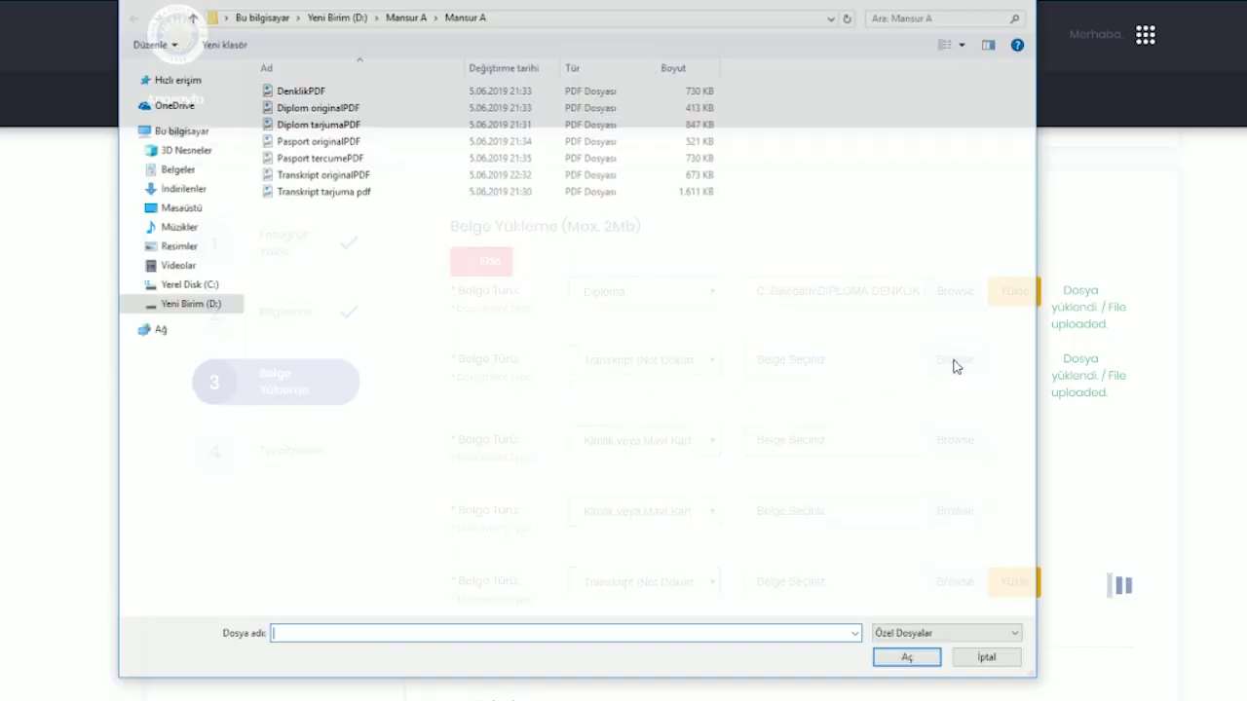
double_click(327, 191)
click(1016, 361)
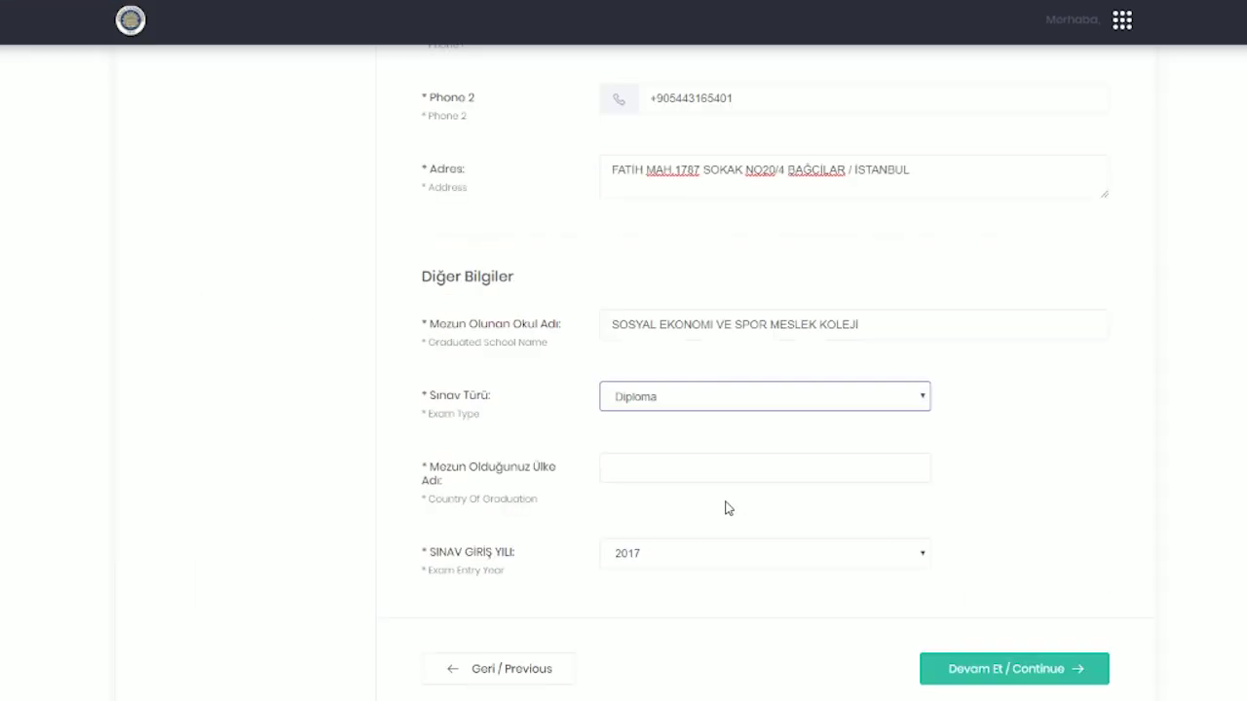
- Enter ÖZBEKİSTAN as graduation country, keep exam entry year 2017, and continue to document upload
scroll(467, 434, down, 1)
click(667, 387)
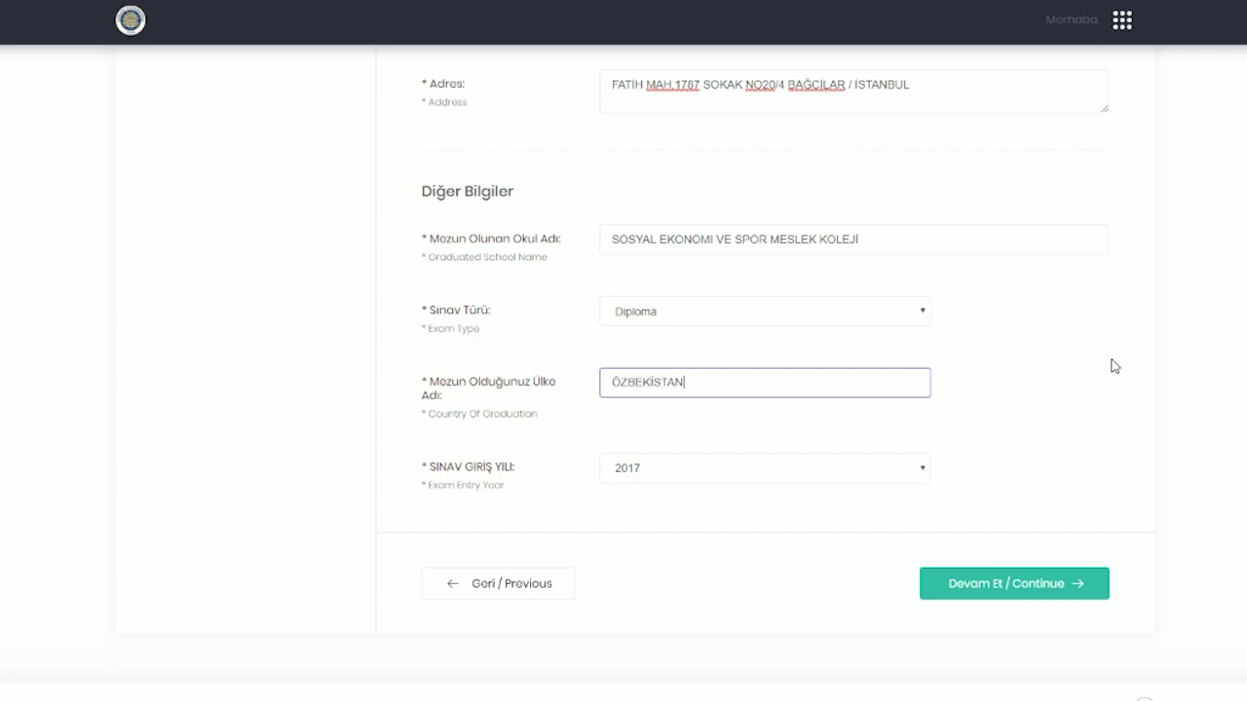
click(662, 470)
click(660, 495)
click(217, 516)
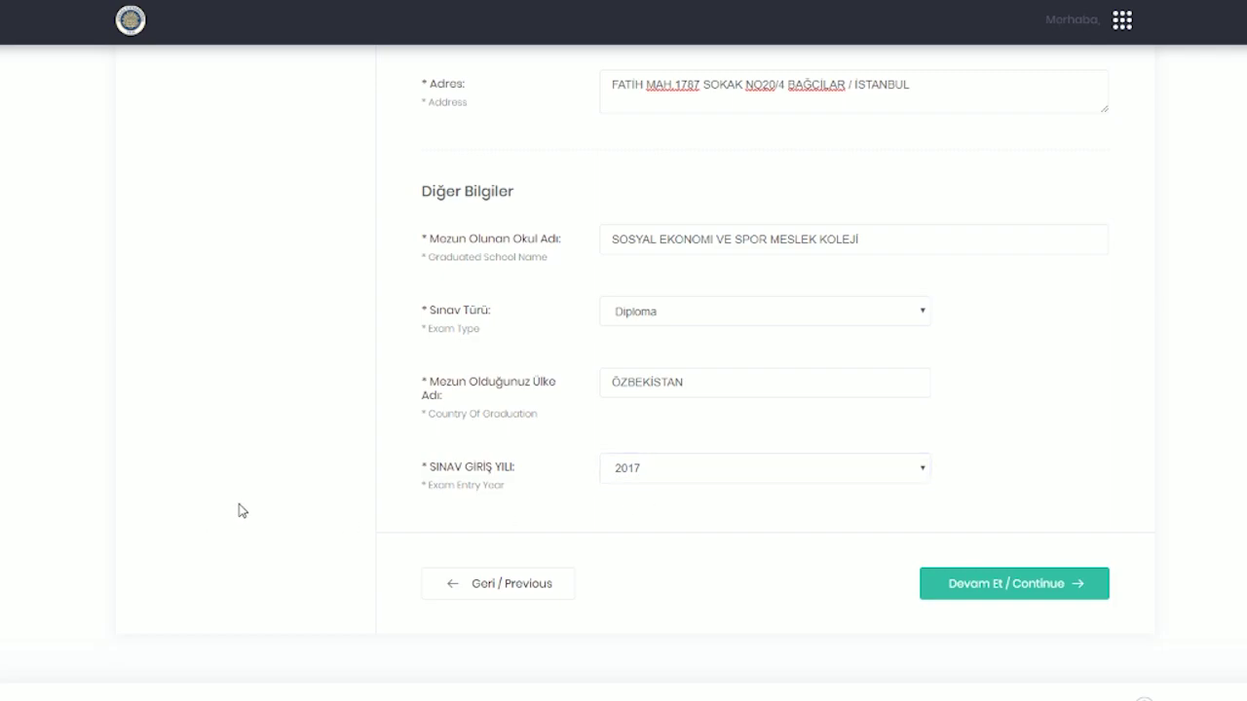
click(651, 476)
click(661, 478)
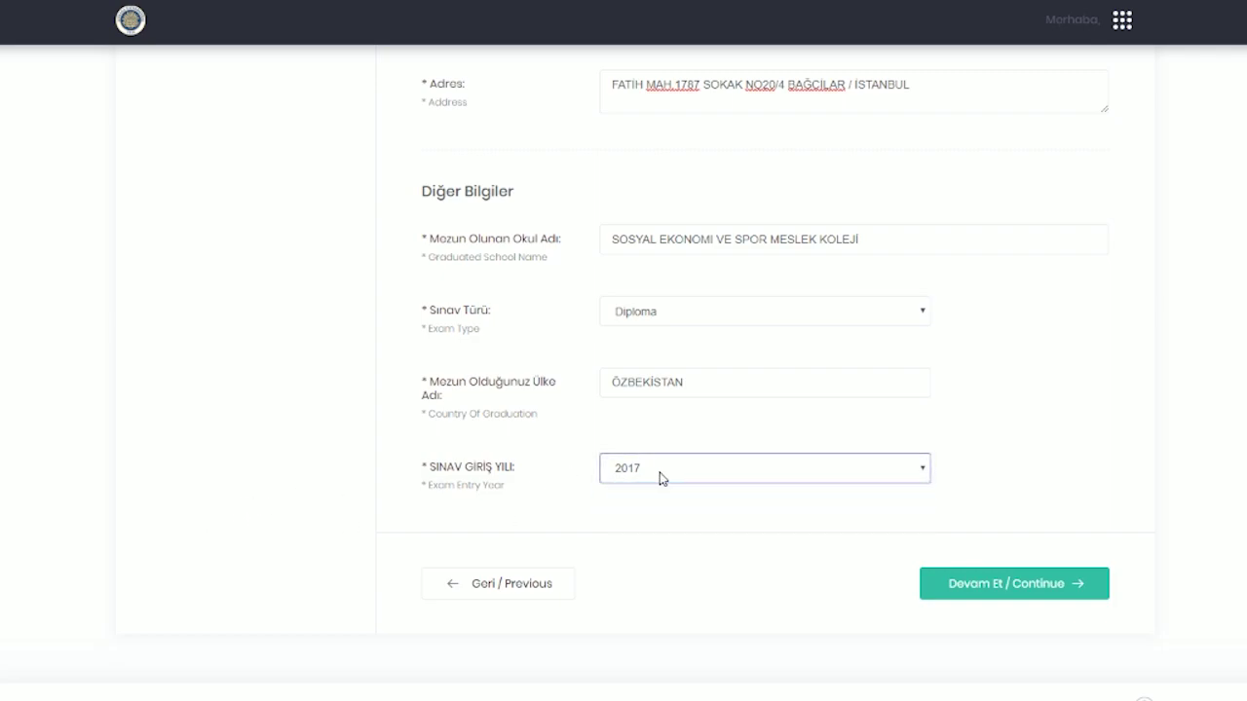
click(659, 476)
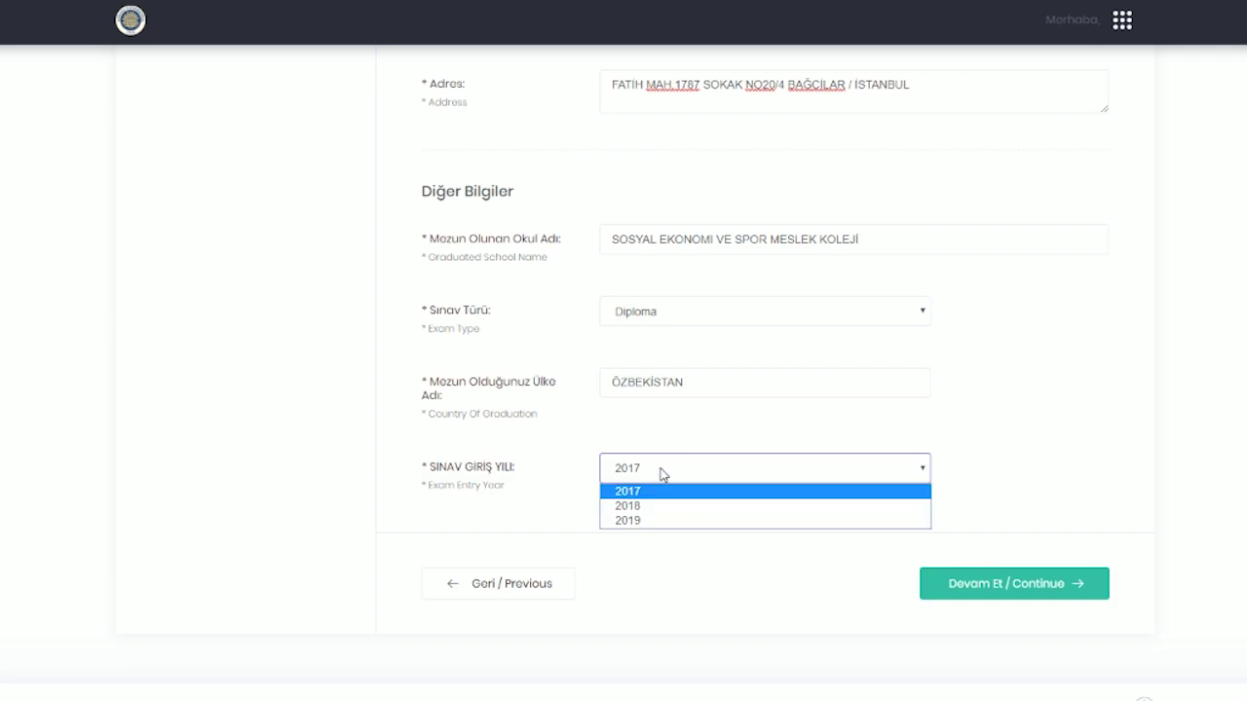
click(670, 471)
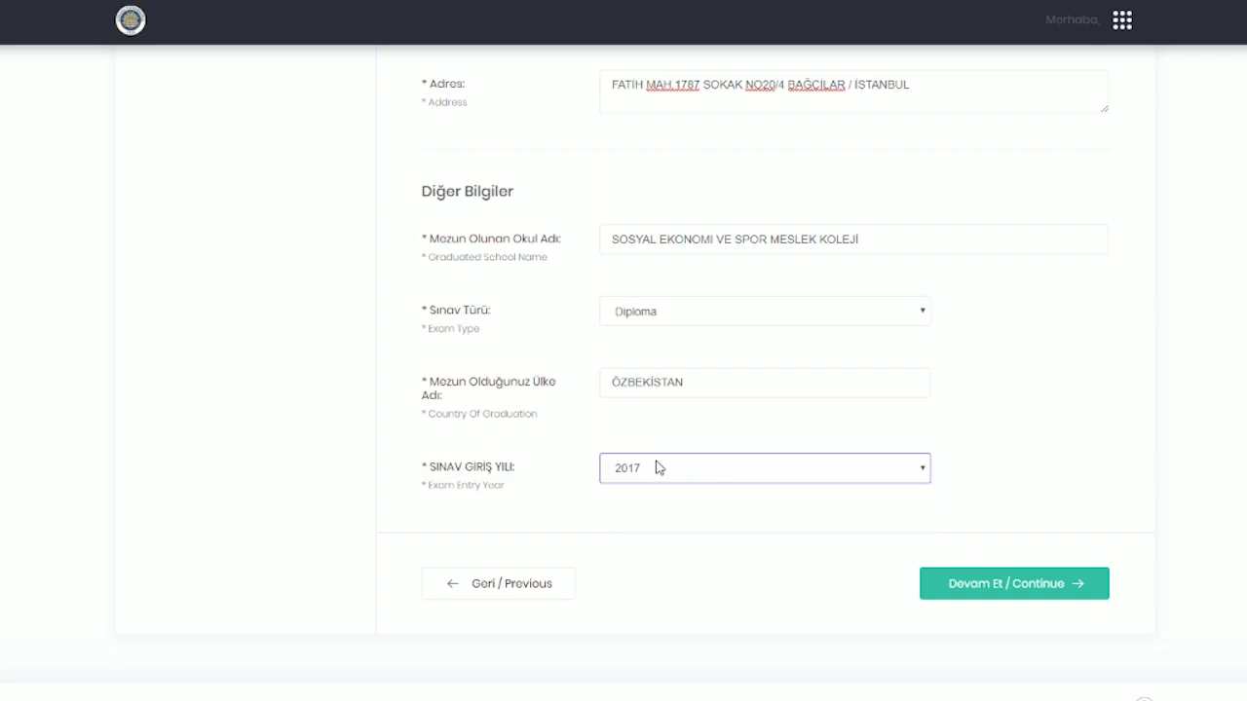
click(1038, 588)
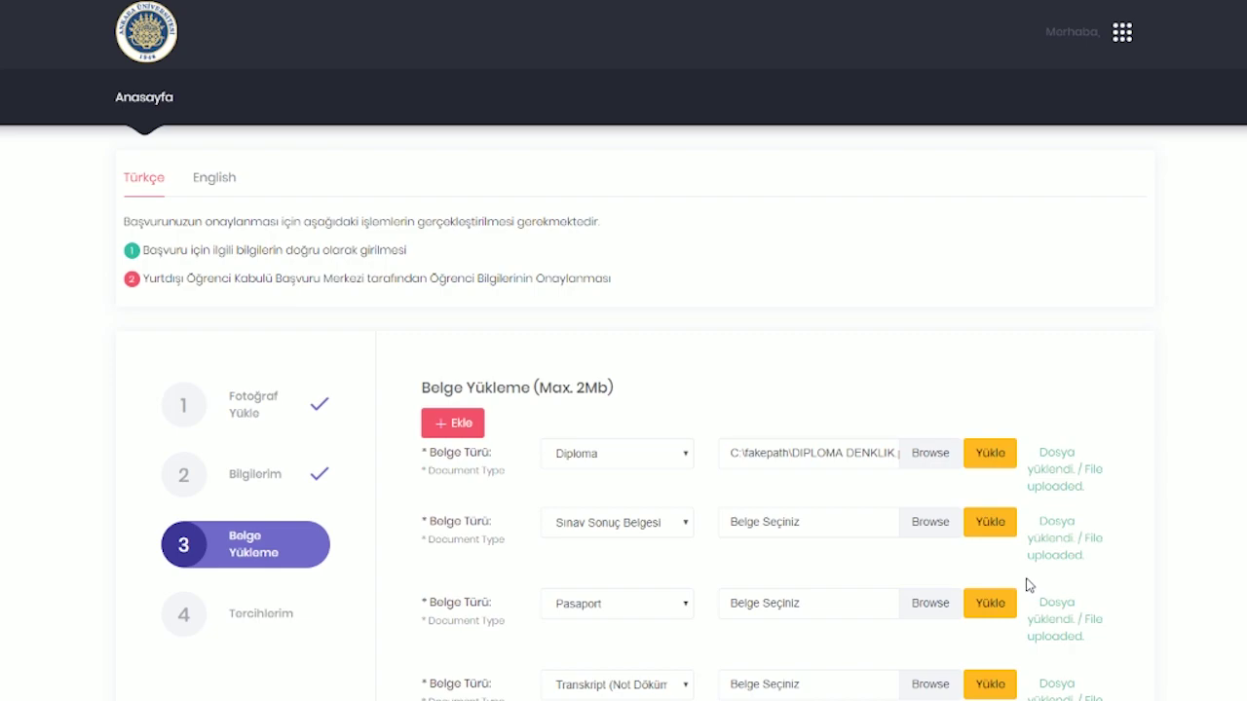
- Verify the document types Diploma, Sınav Sonuç Belgesi, Pasaport and Transkript, then continue to preferences
scroll(1028, 585, down, 2)
click(668, 296)
click(668, 297)
click(660, 362)
click(661, 362)
click(660, 363)
click(661, 362)
click(668, 444)
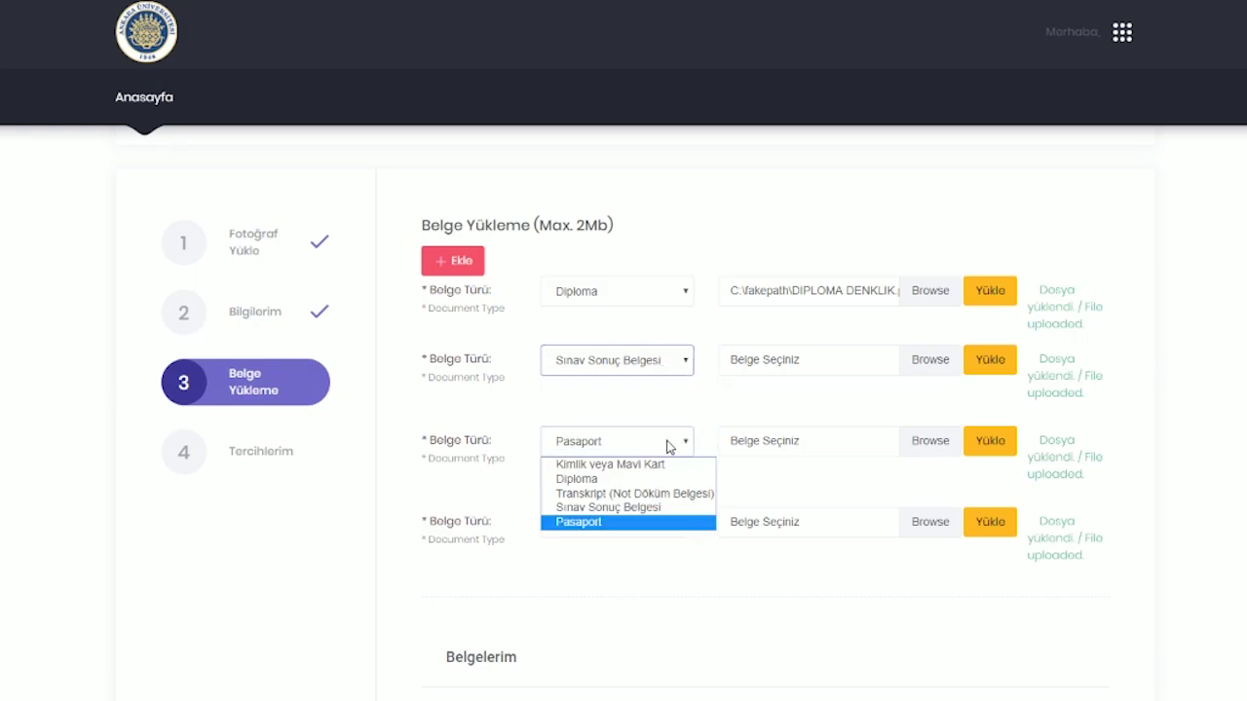
click(668, 445)
click(659, 526)
click(659, 526)
scroll(821, 463, down, 3)
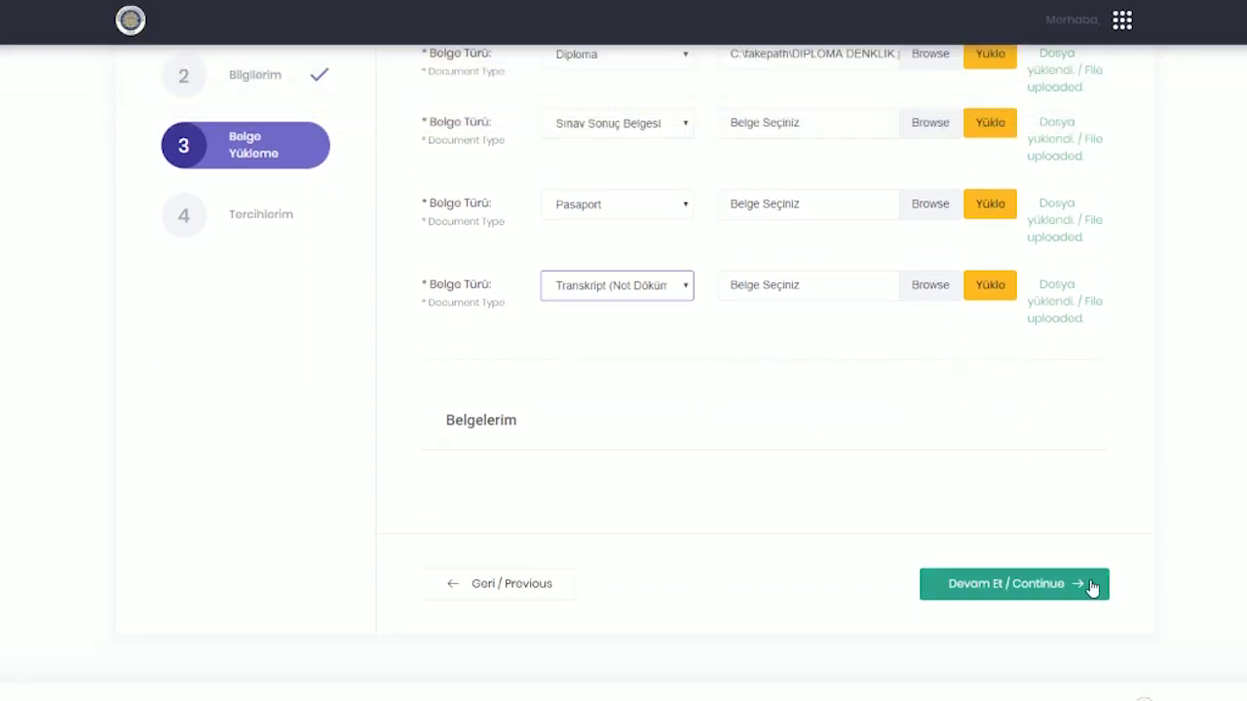
click(1091, 587)
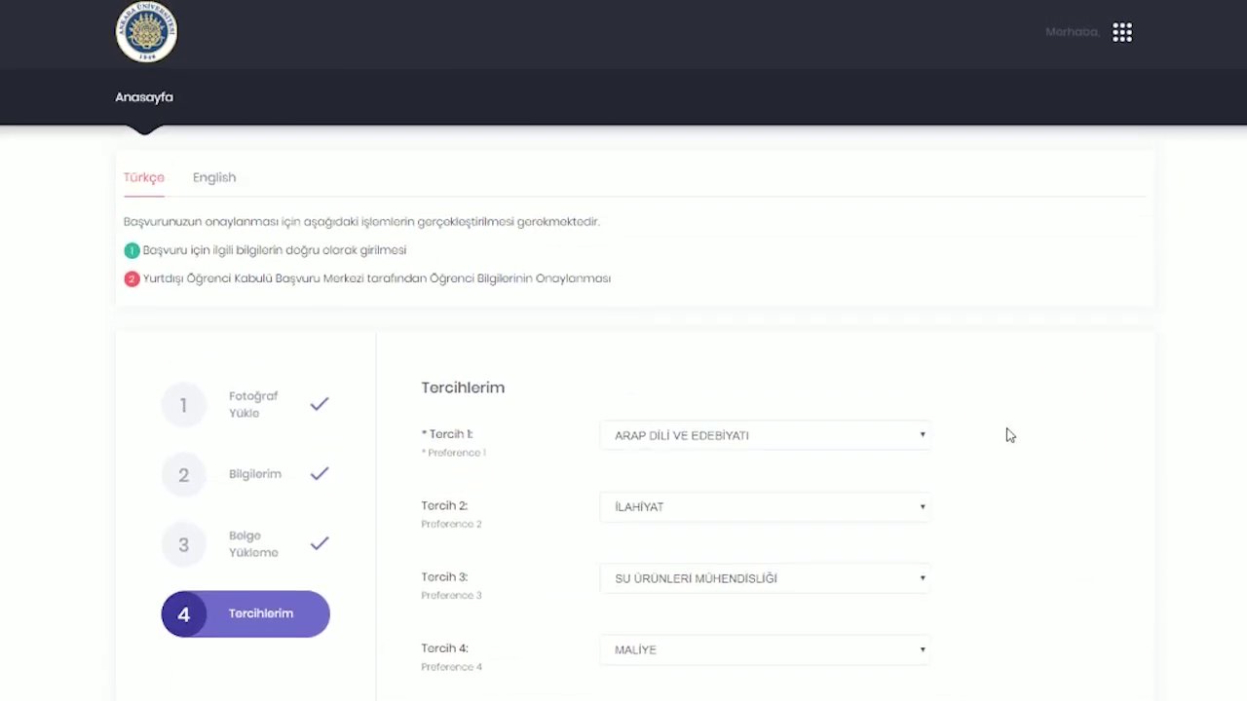
- Save the five program preferences and answer Evet in the Dikkat dialog to send the application
scroll(1007, 438, down, 3)
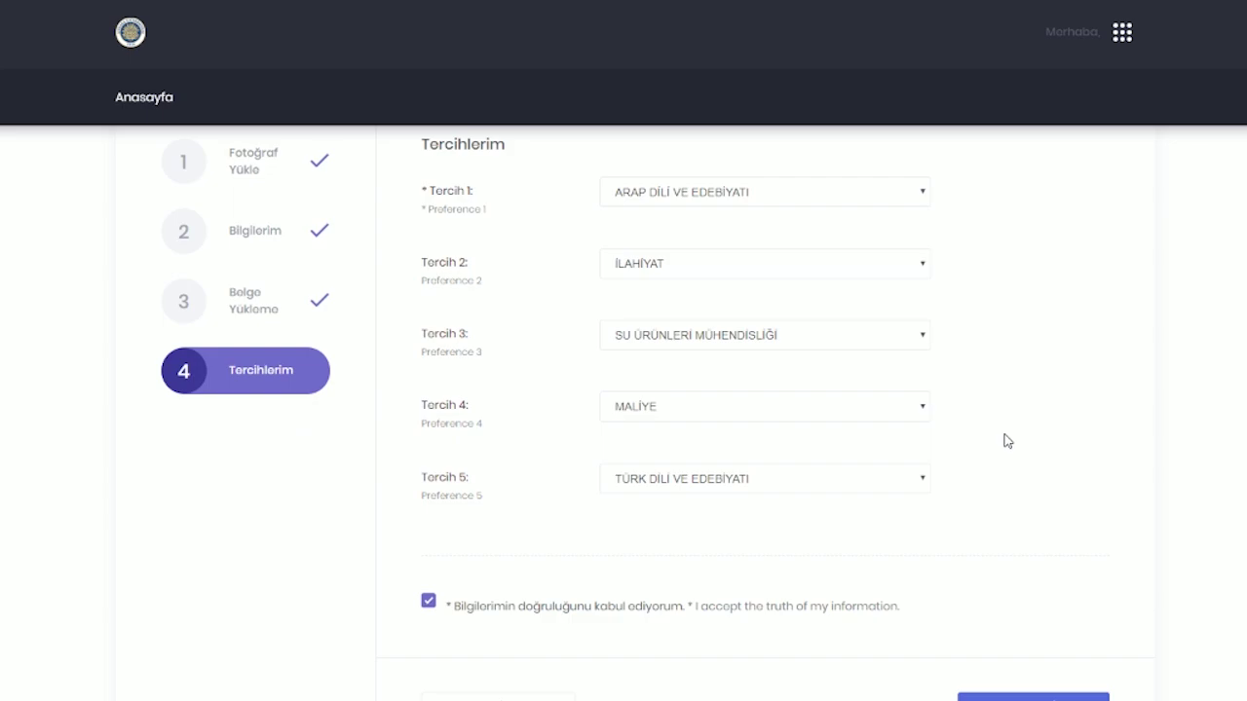
scroll(1007, 440, down, 2)
scroll(1007, 440, up, 5)
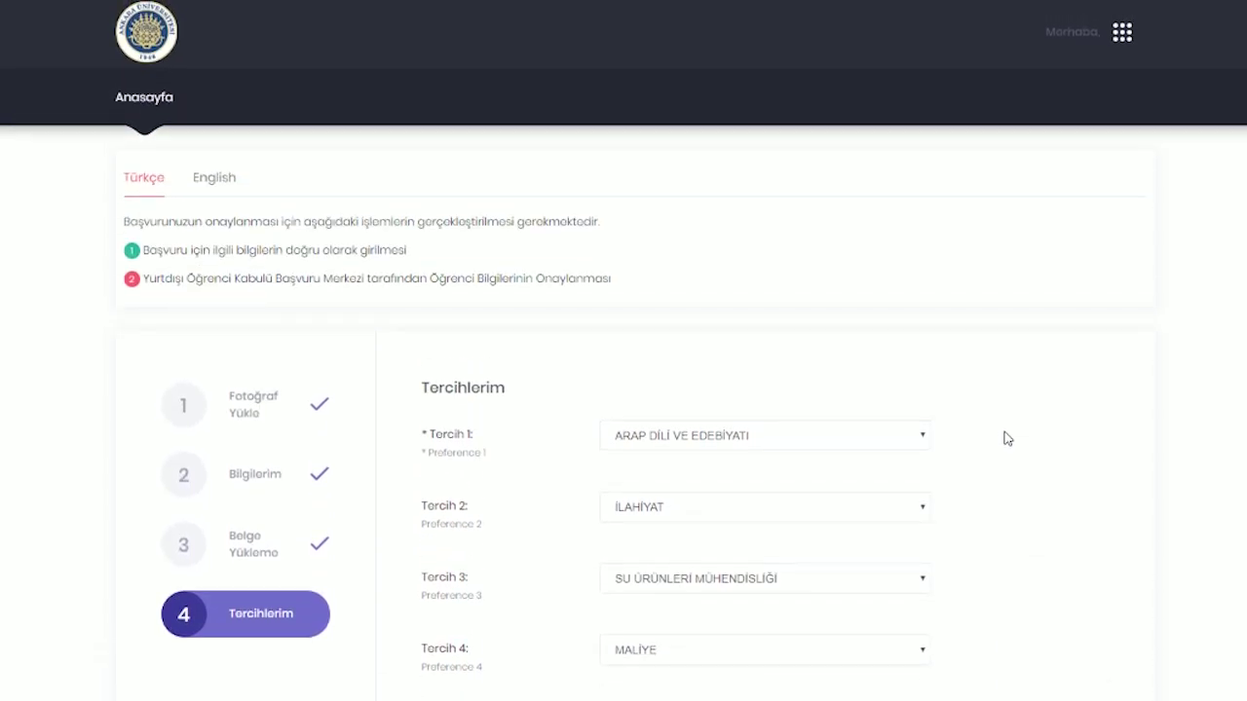
scroll(1007, 438, down, 4)
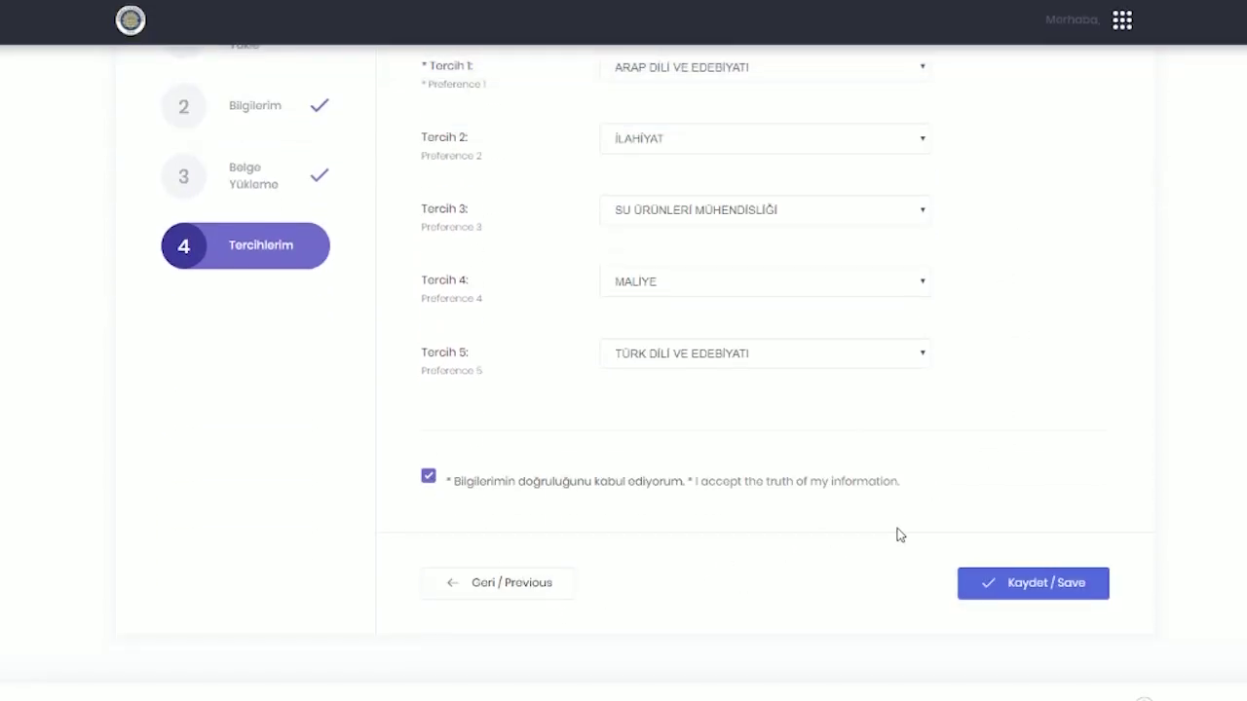
click(1007, 583)
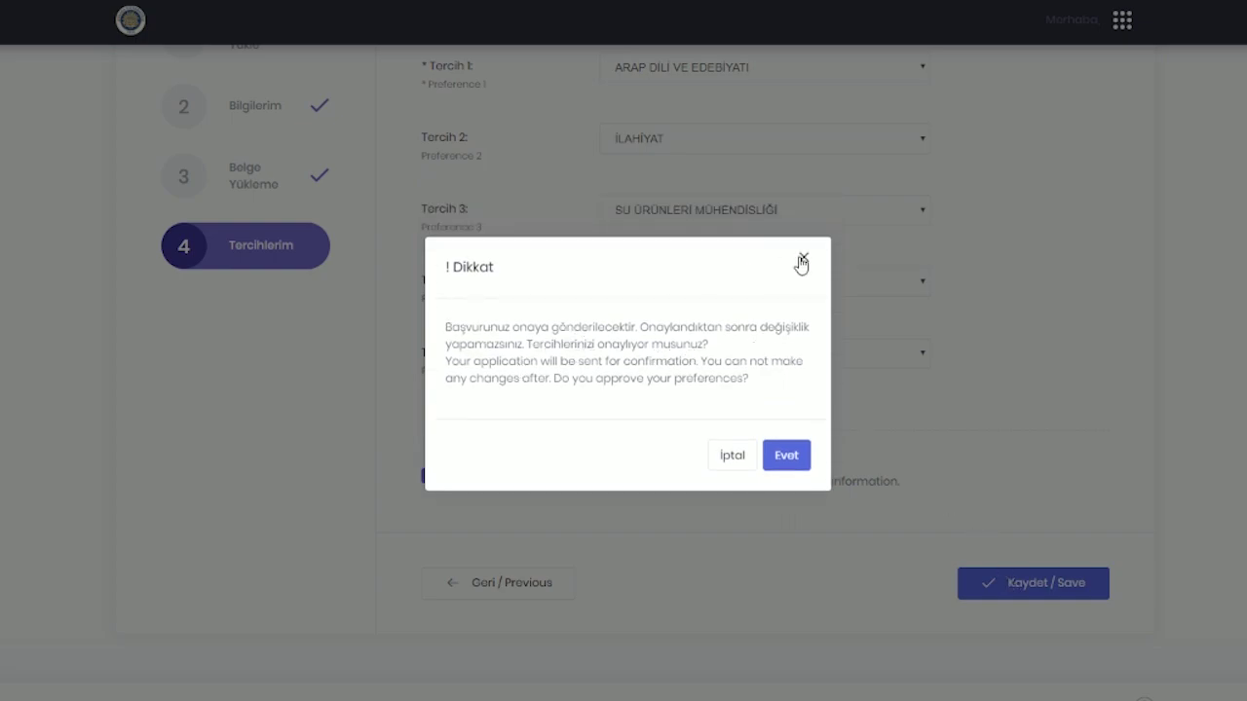
click(787, 455)
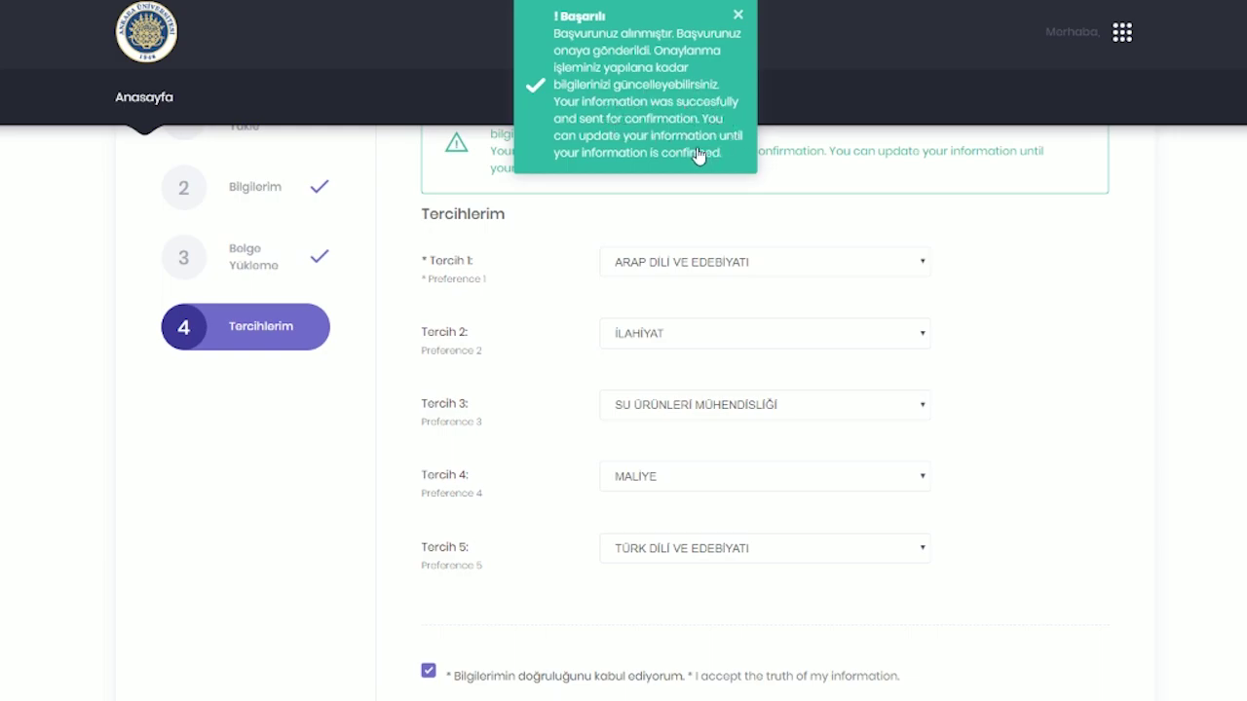
- From the Tercihlerim page, log out via the top-right account menu's Çıkış / Logout option
click(646, 121)
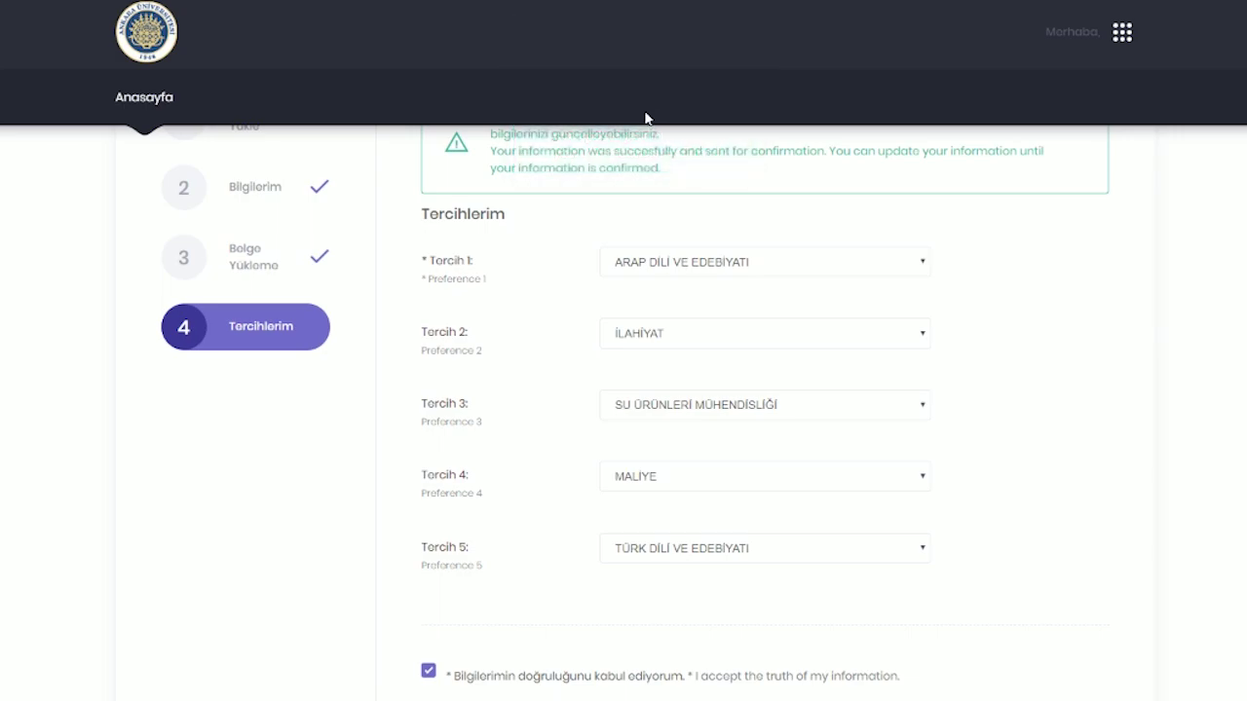
scroll(625, 241, up, 3)
scroll(613, 234, down, 5)
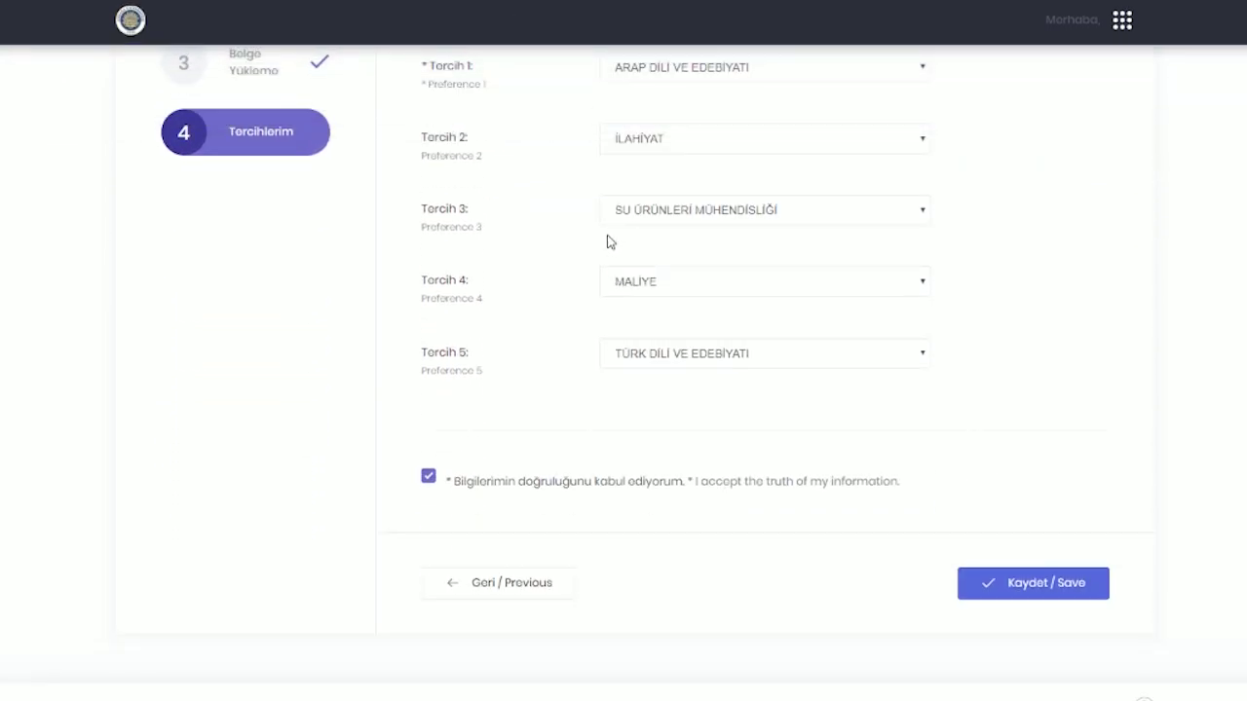
scroll(610, 215, up, 3)
scroll(559, 171, up, 2)
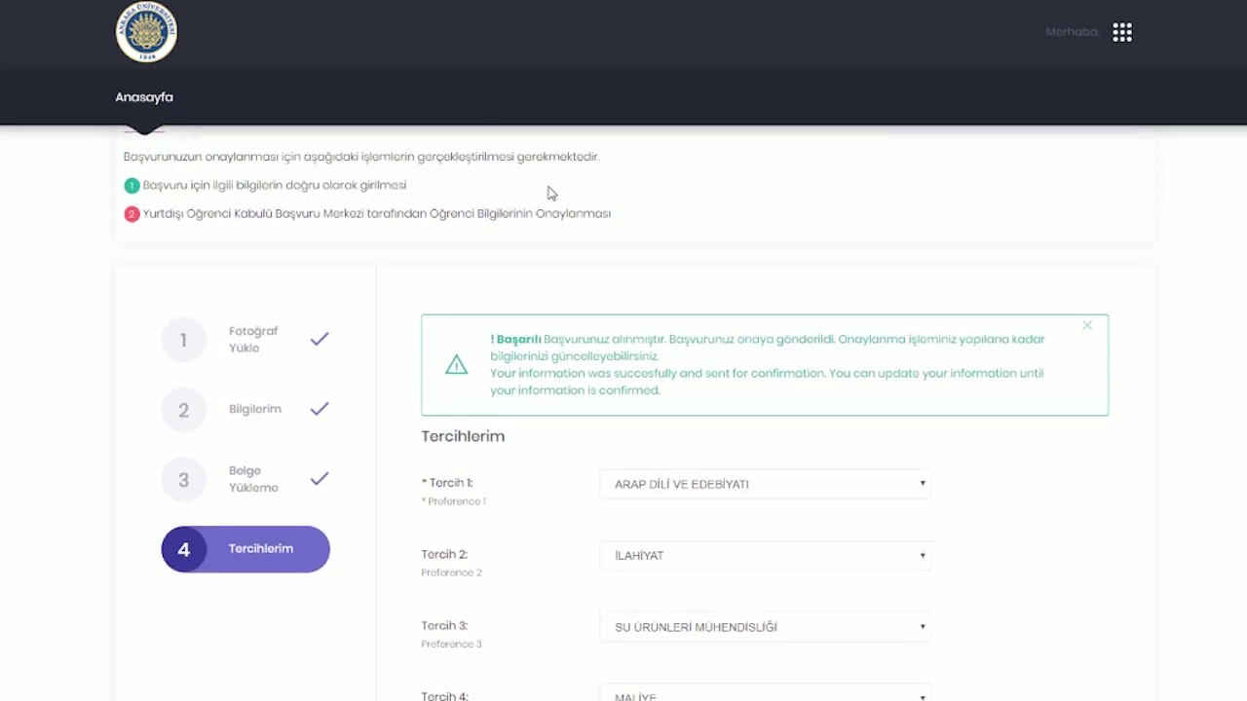
click(1120, 44)
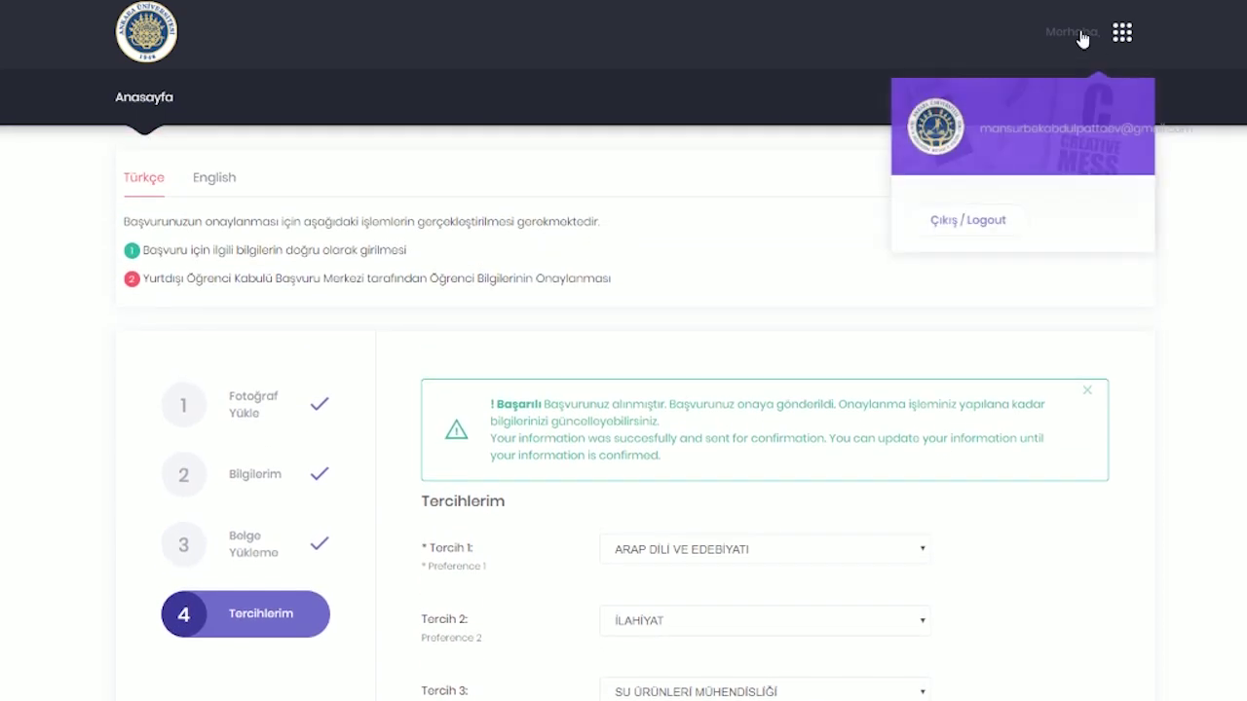
click(987, 227)
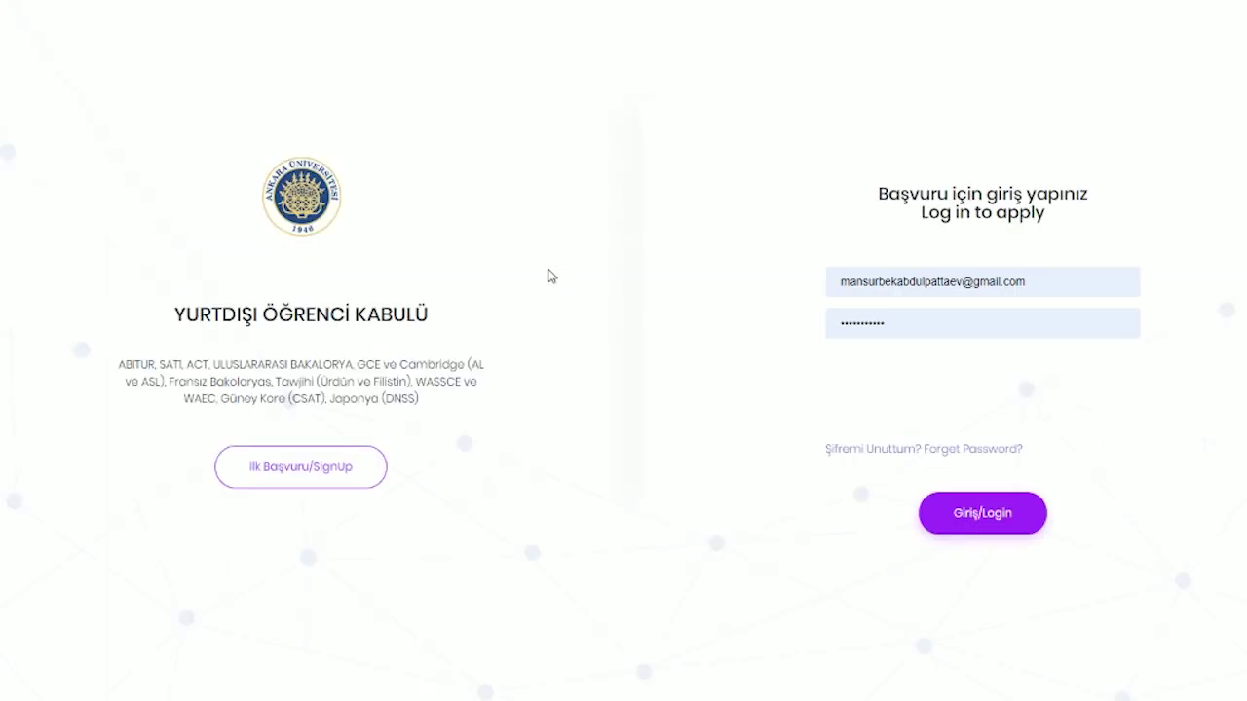